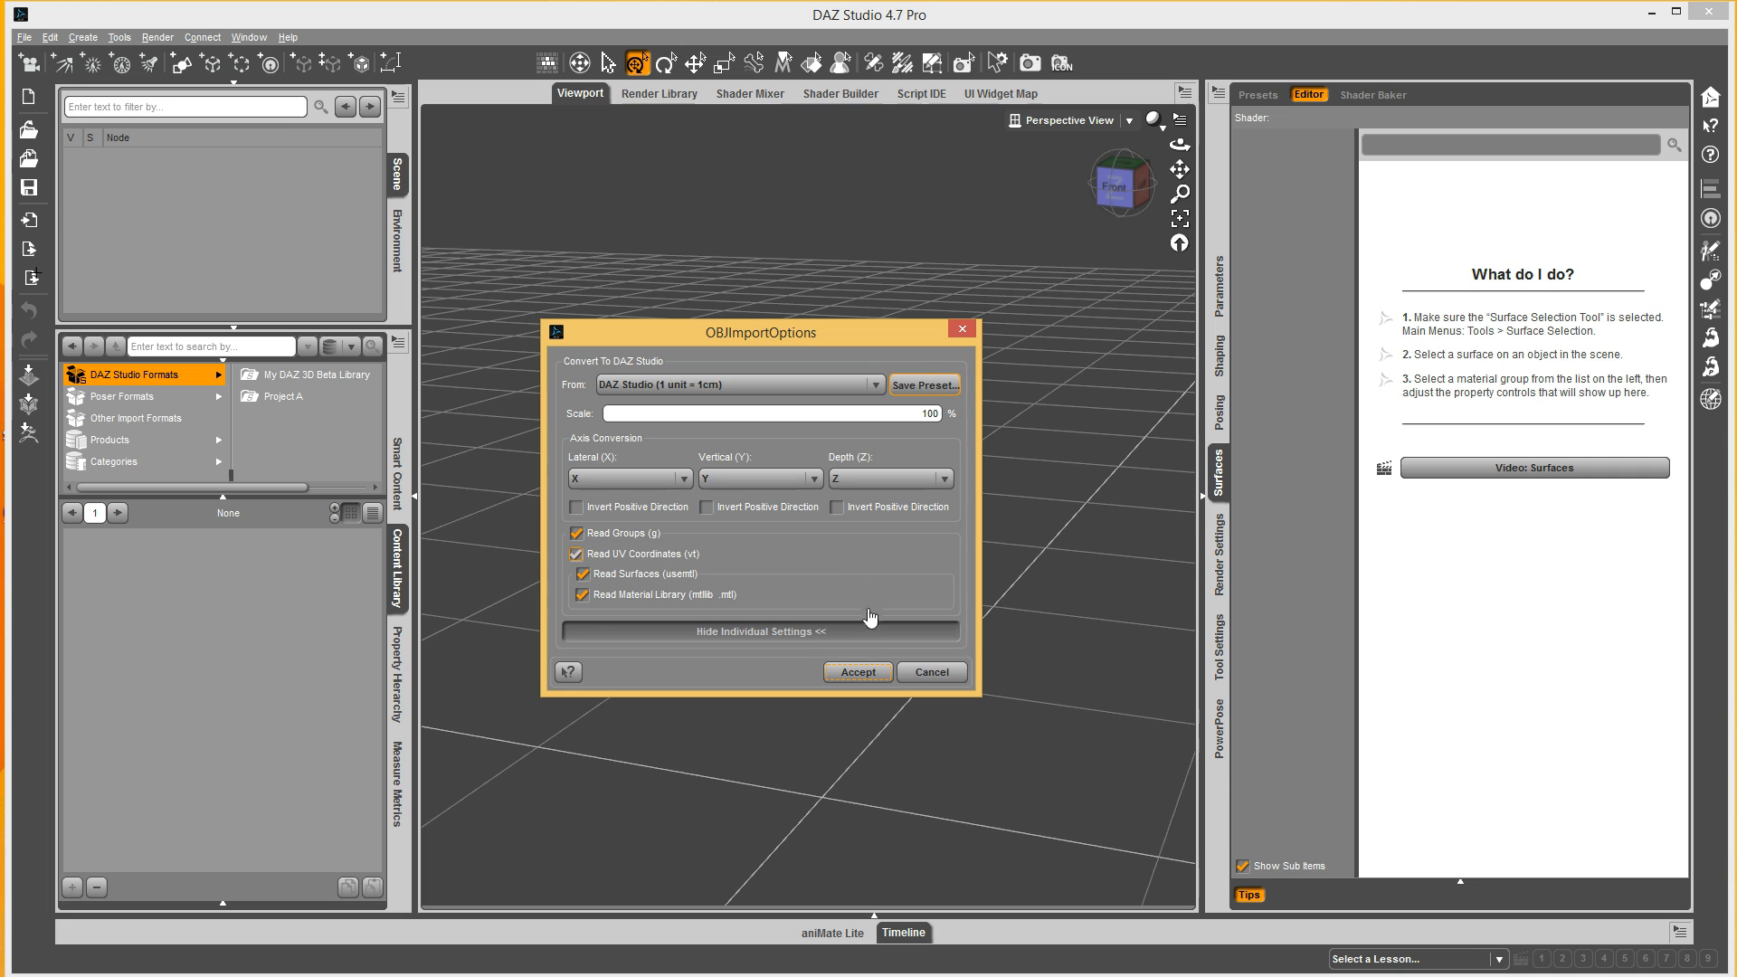
Import Sword.obj at the DAZ Studio scale of 100% and select the sword.
click(860, 671)
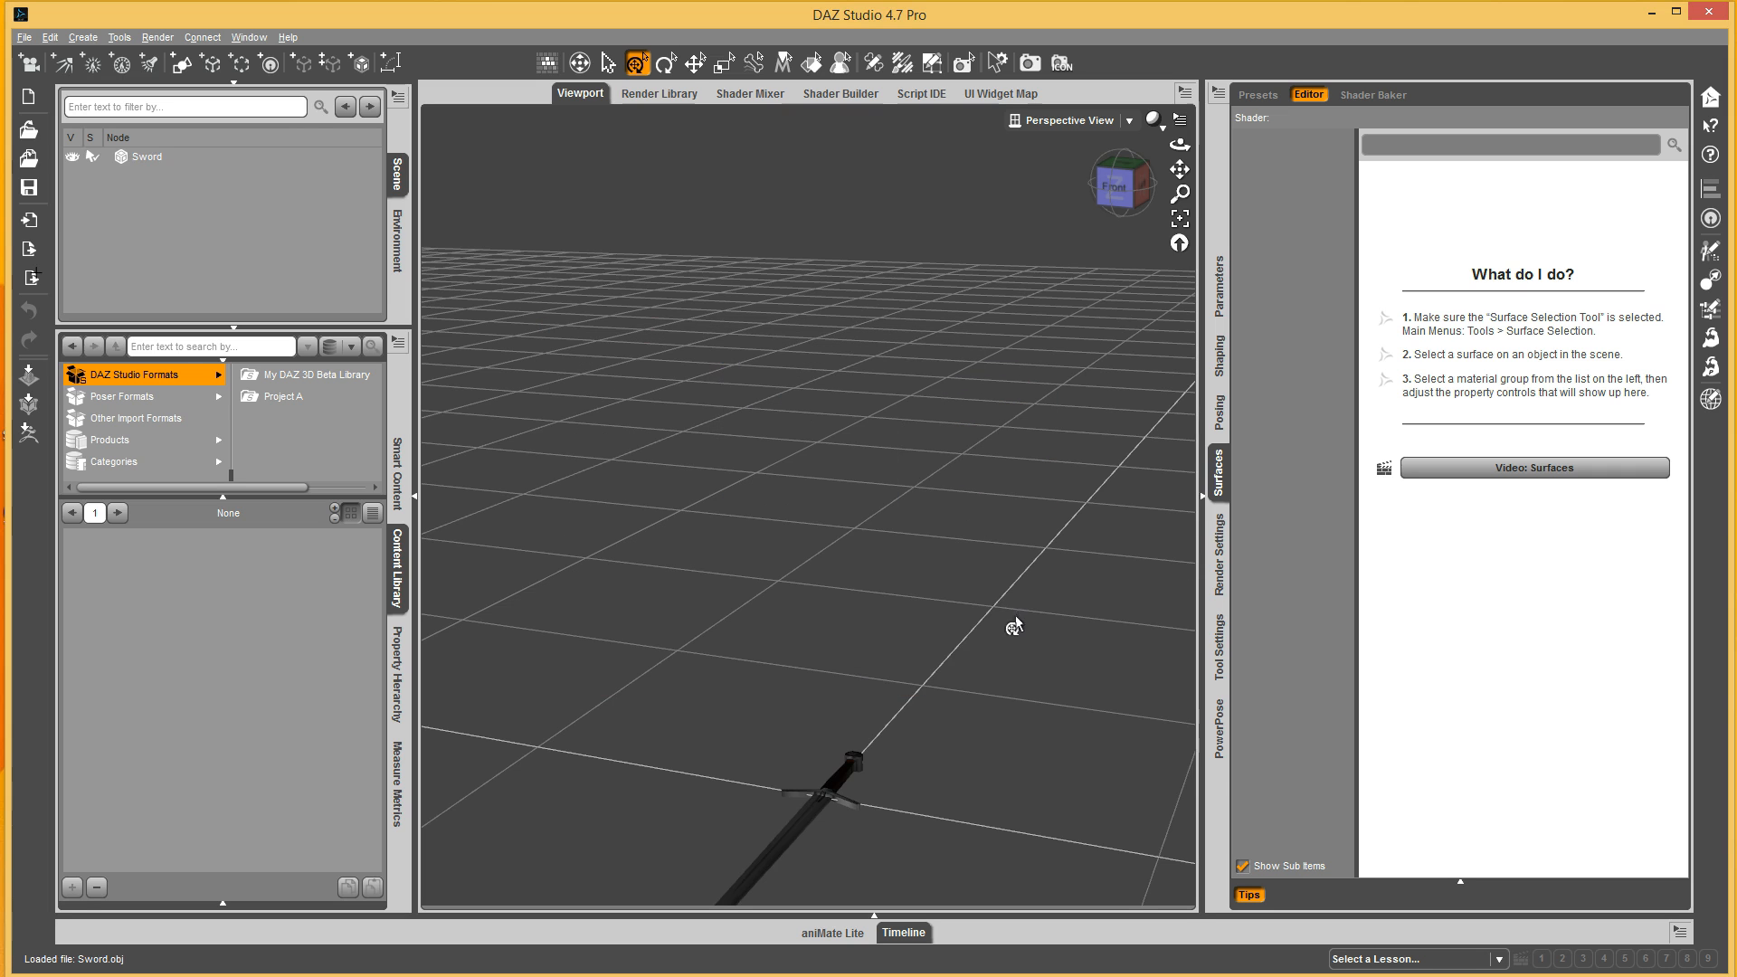
click(818, 805)
drag(1179, 169, 1118, 195)
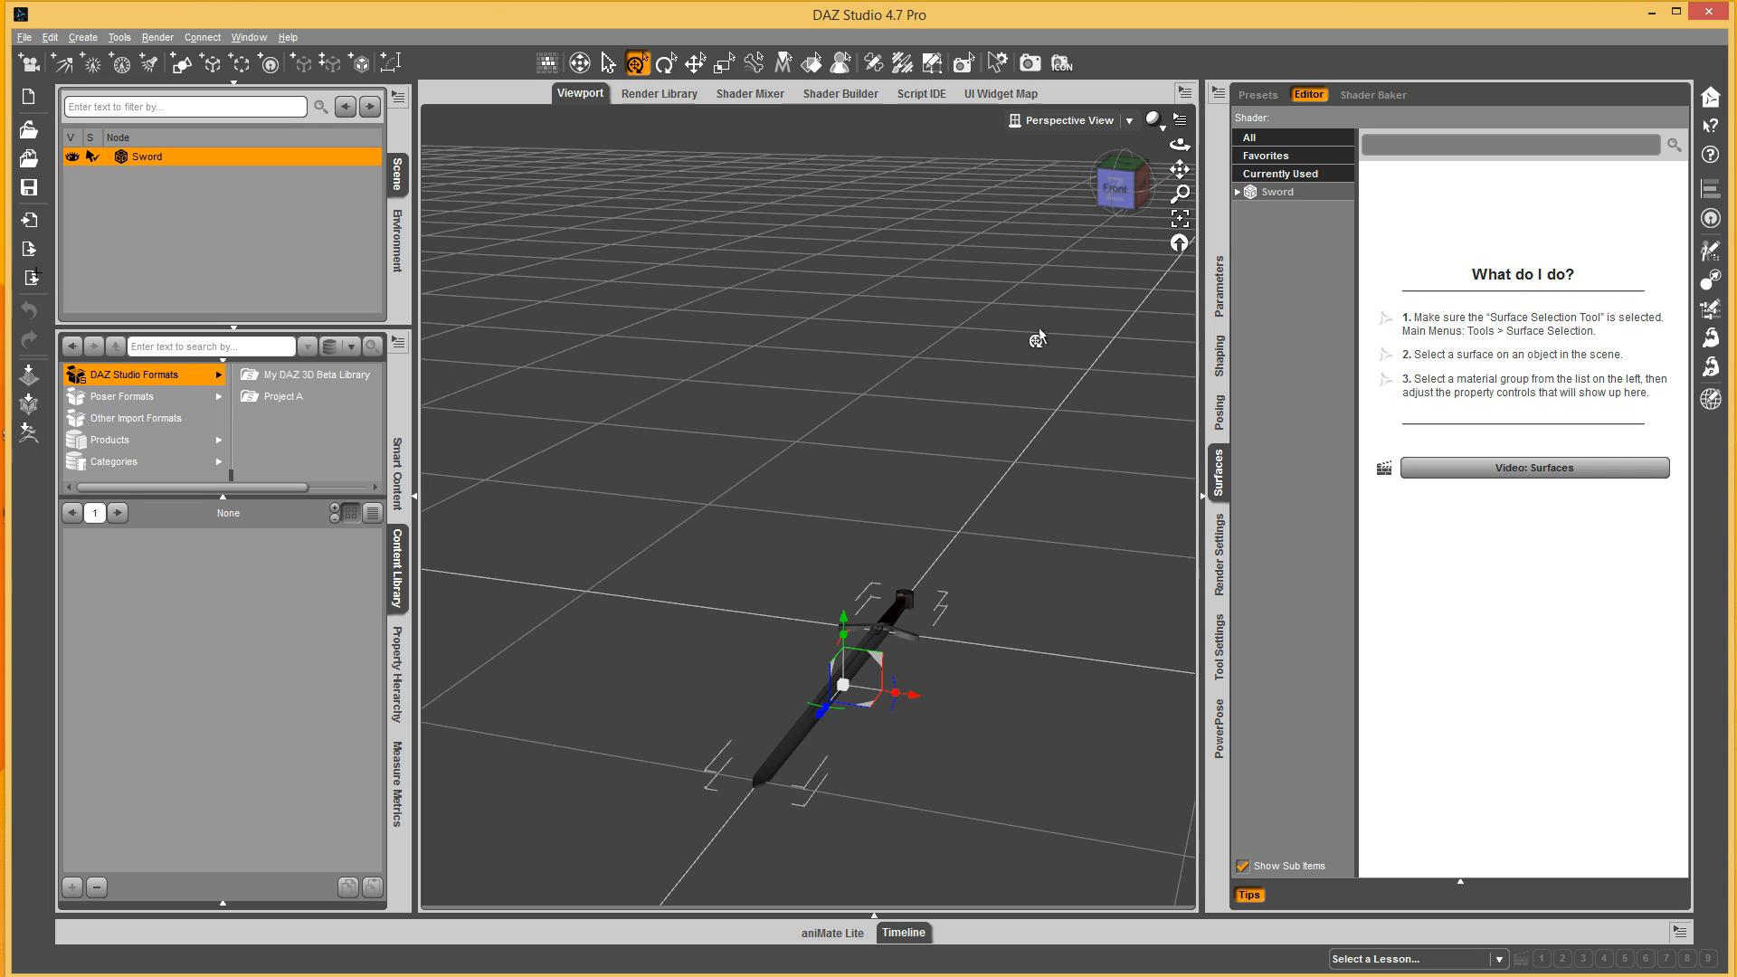
drag(1118, 188, 1101, 190)
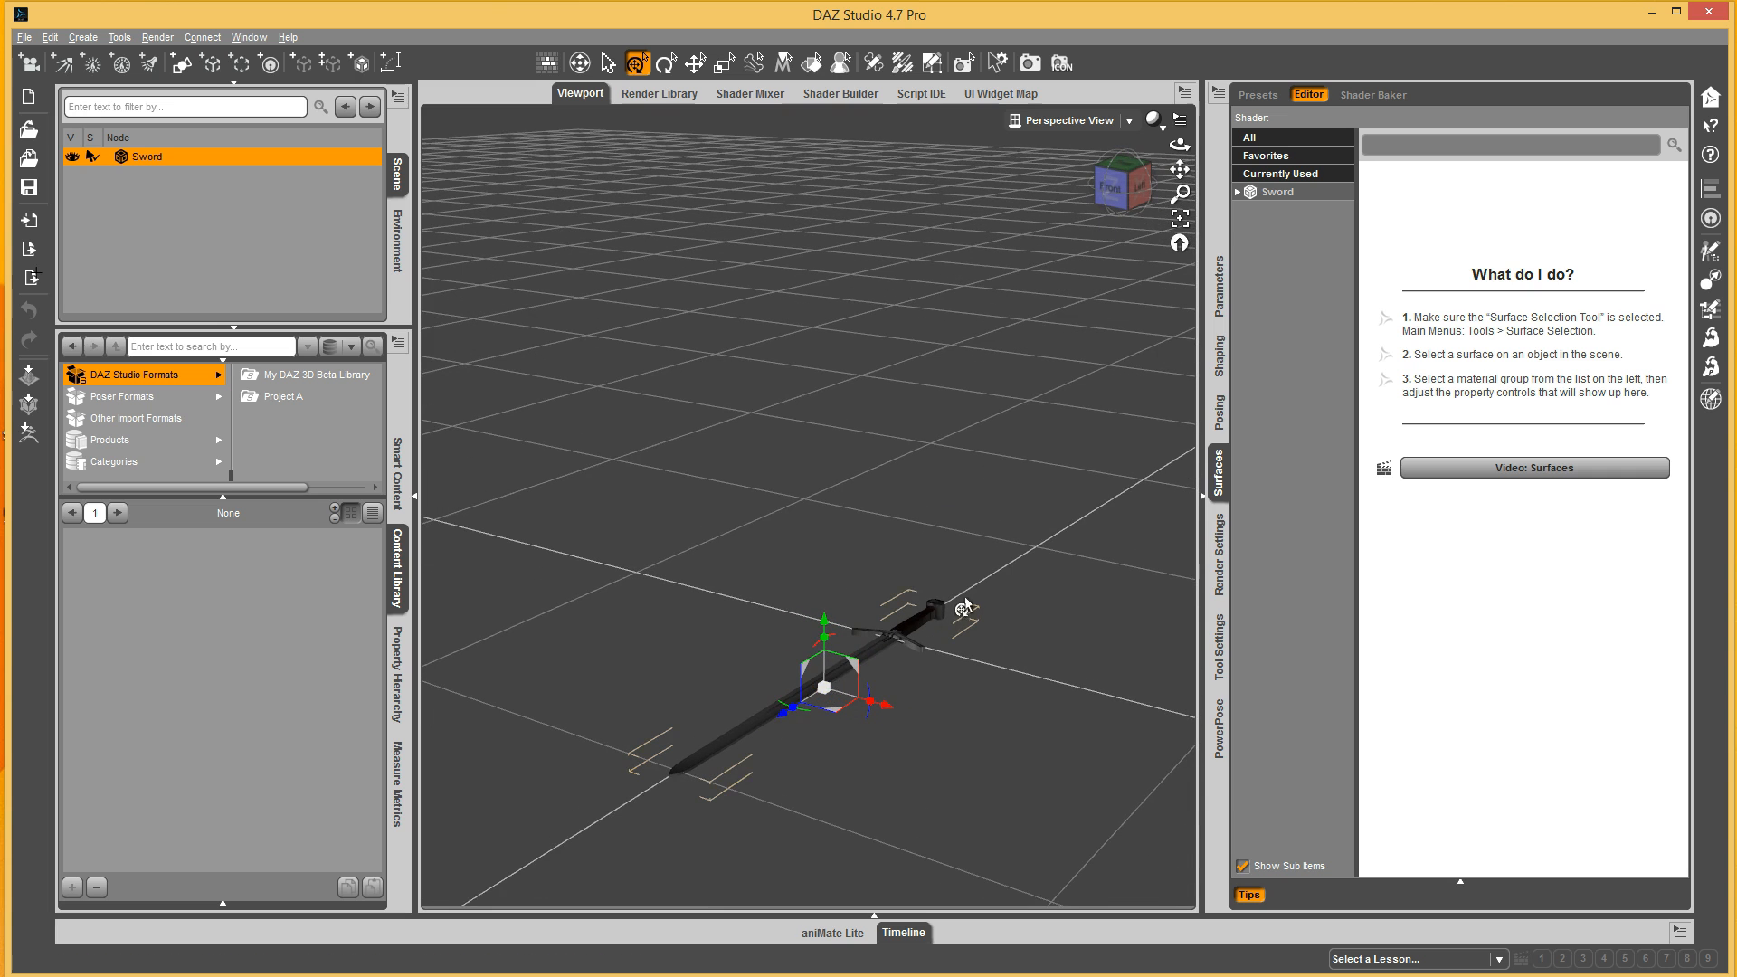
Activate the Joint Editor on the sword and show the tool's center point and end point settings.
click(872, 63)
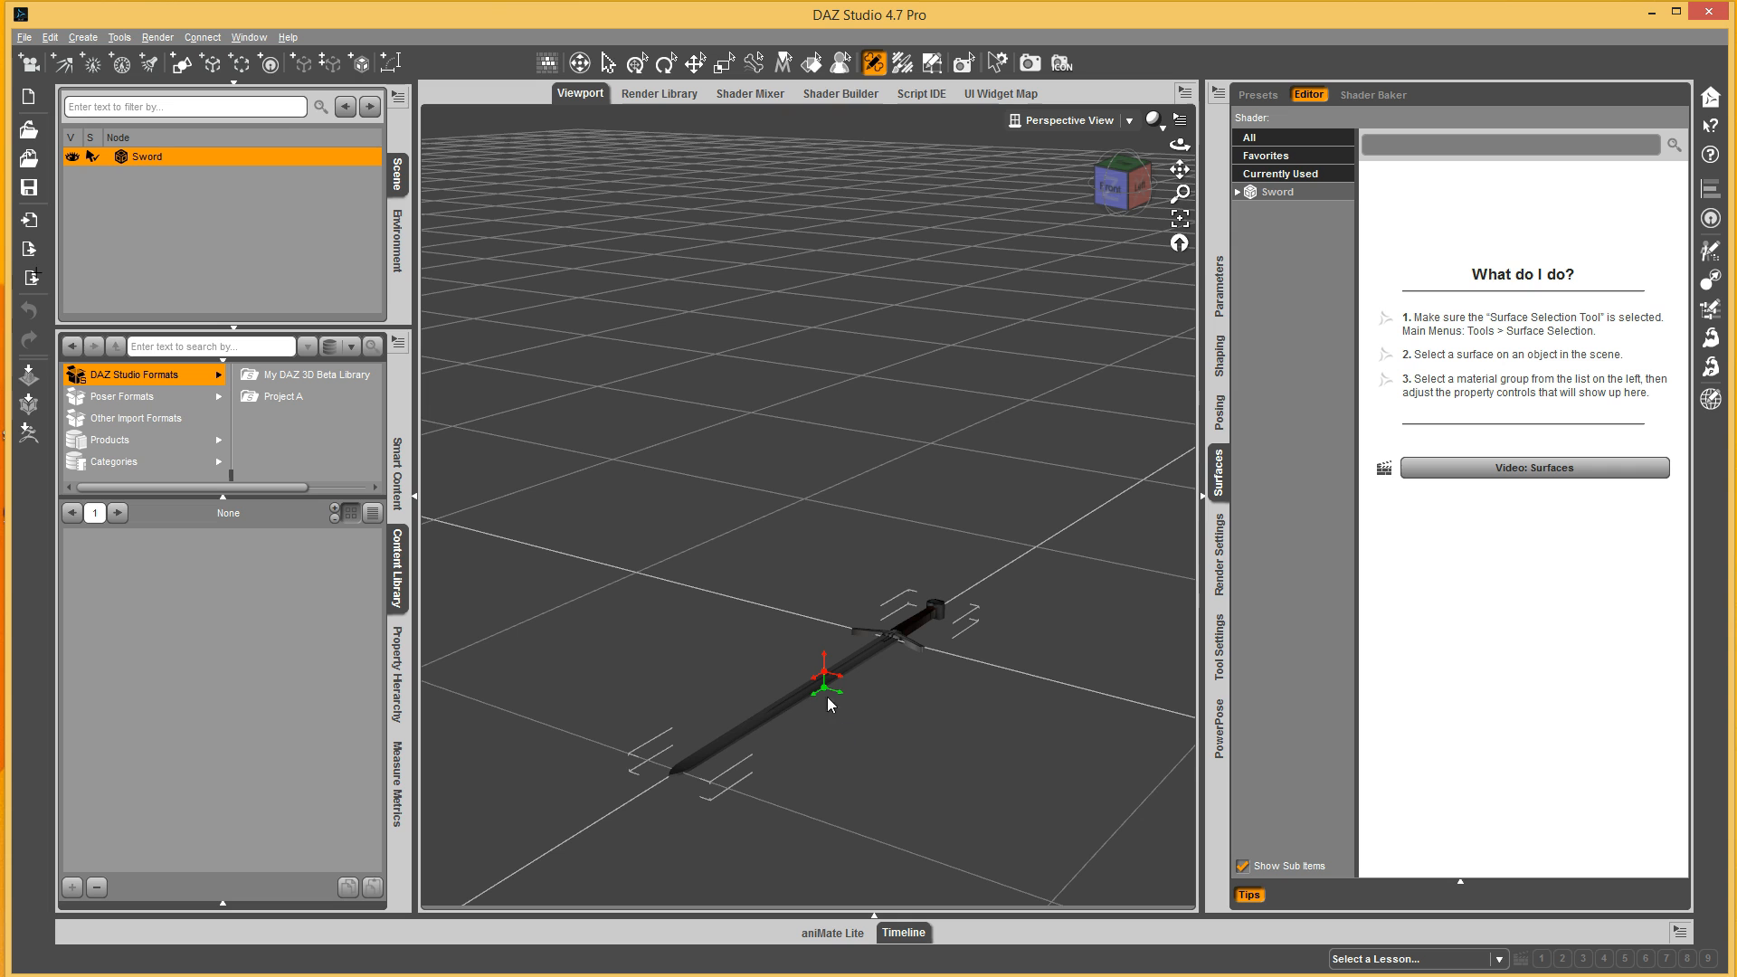
drag(1129, 210, 1132, 241)
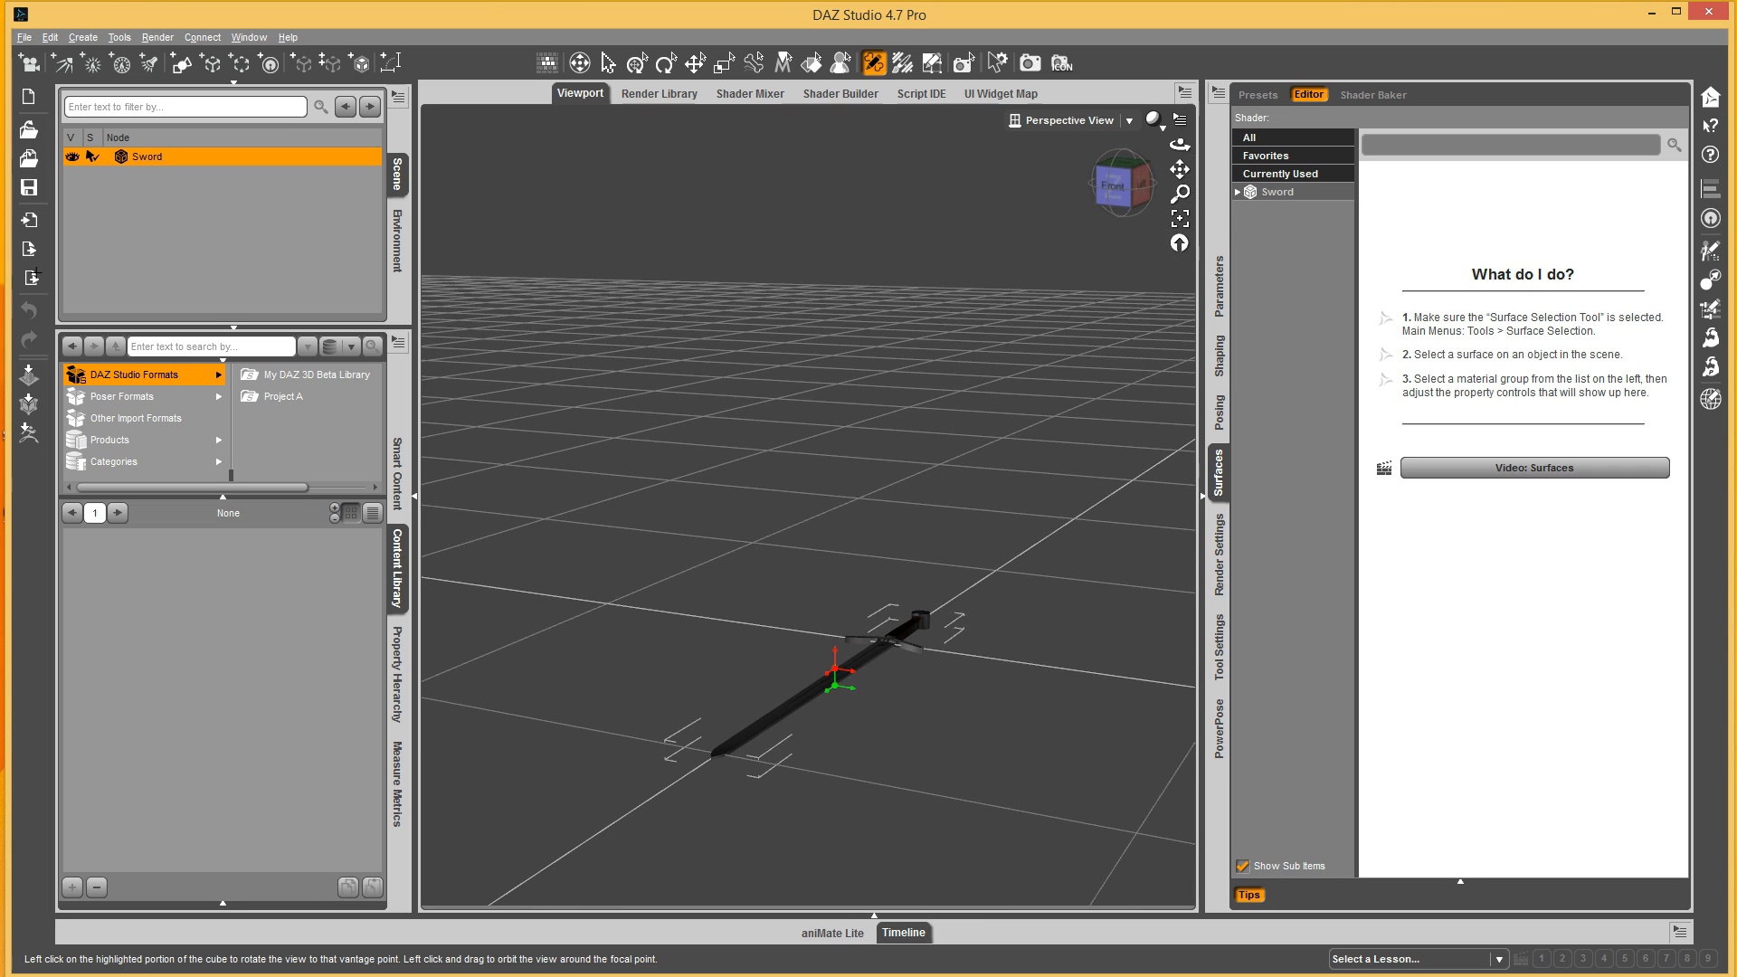
click(1219, 673)
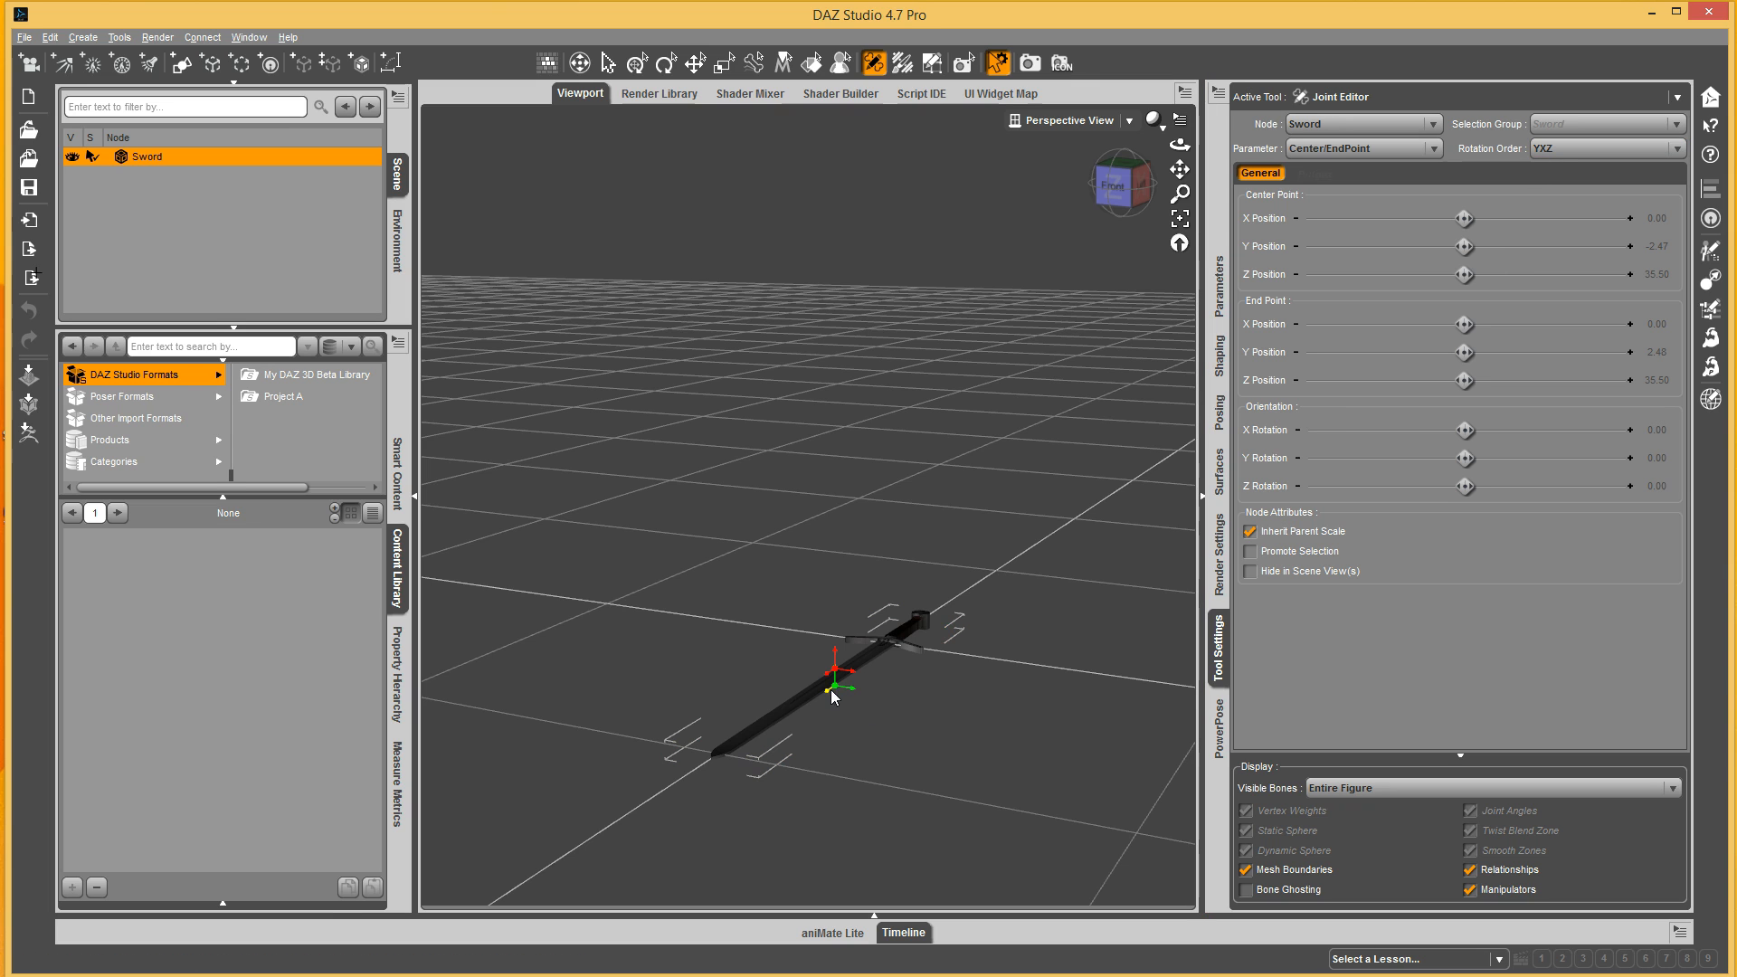
click(1115, 197)
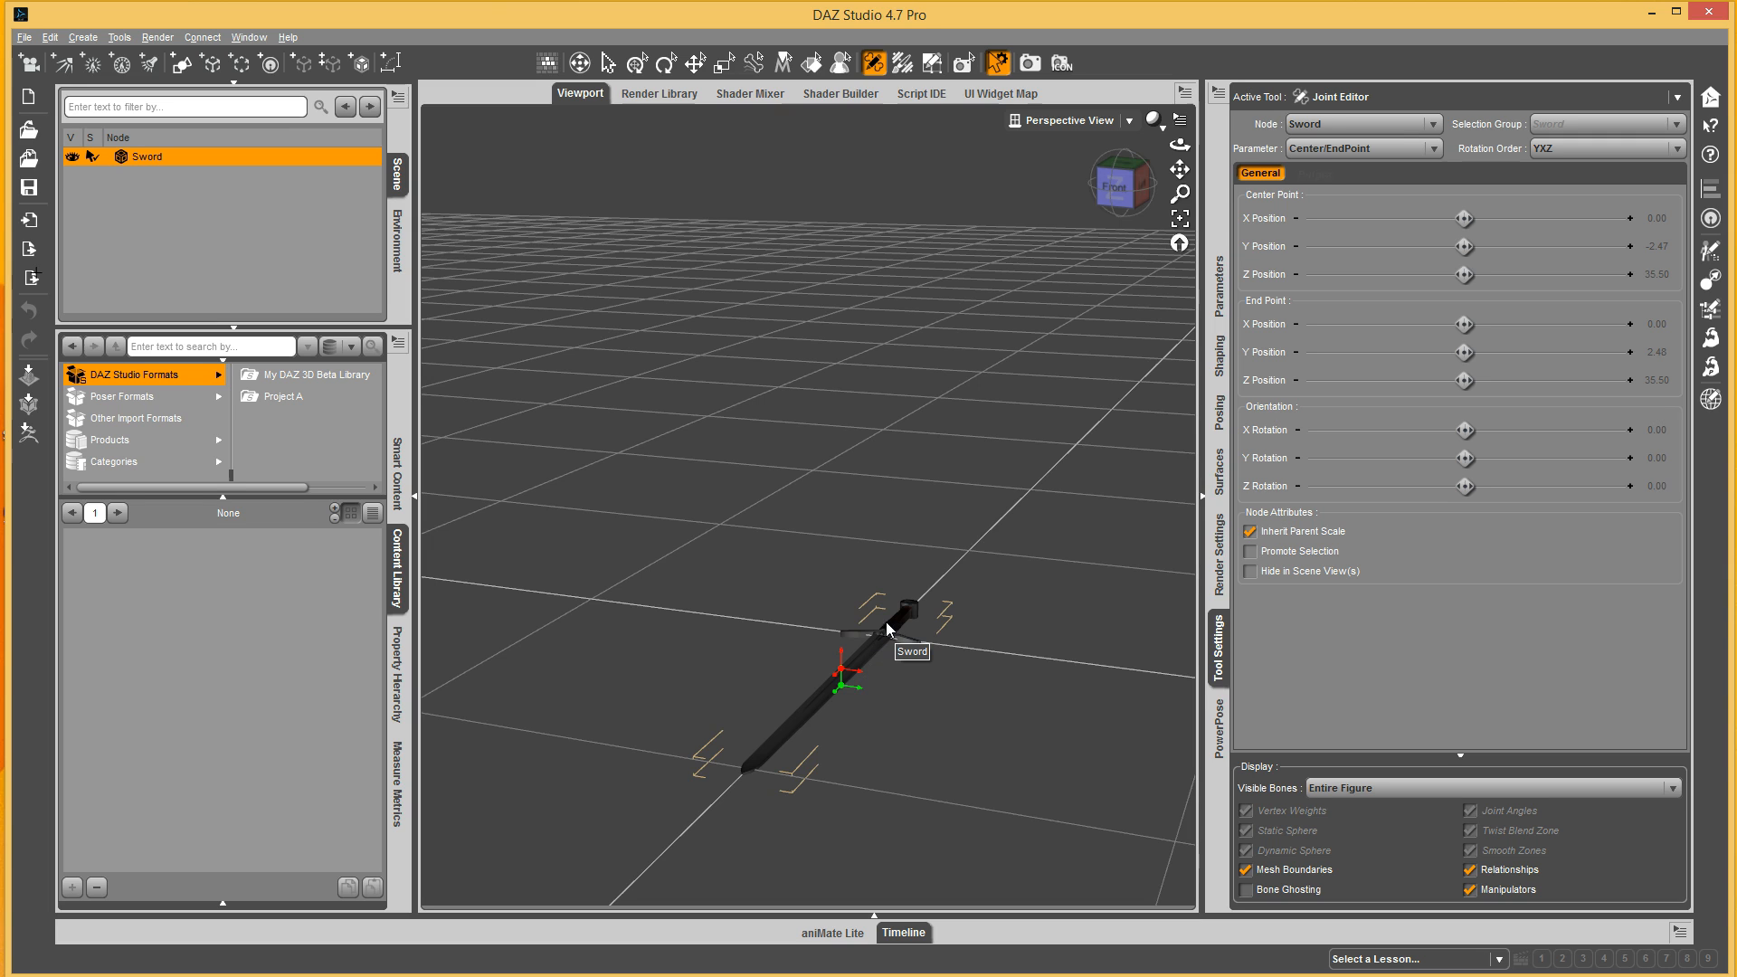
Start a new scene without saving the current one and import Sword_Vertical.obj.
key(ctrl+n)
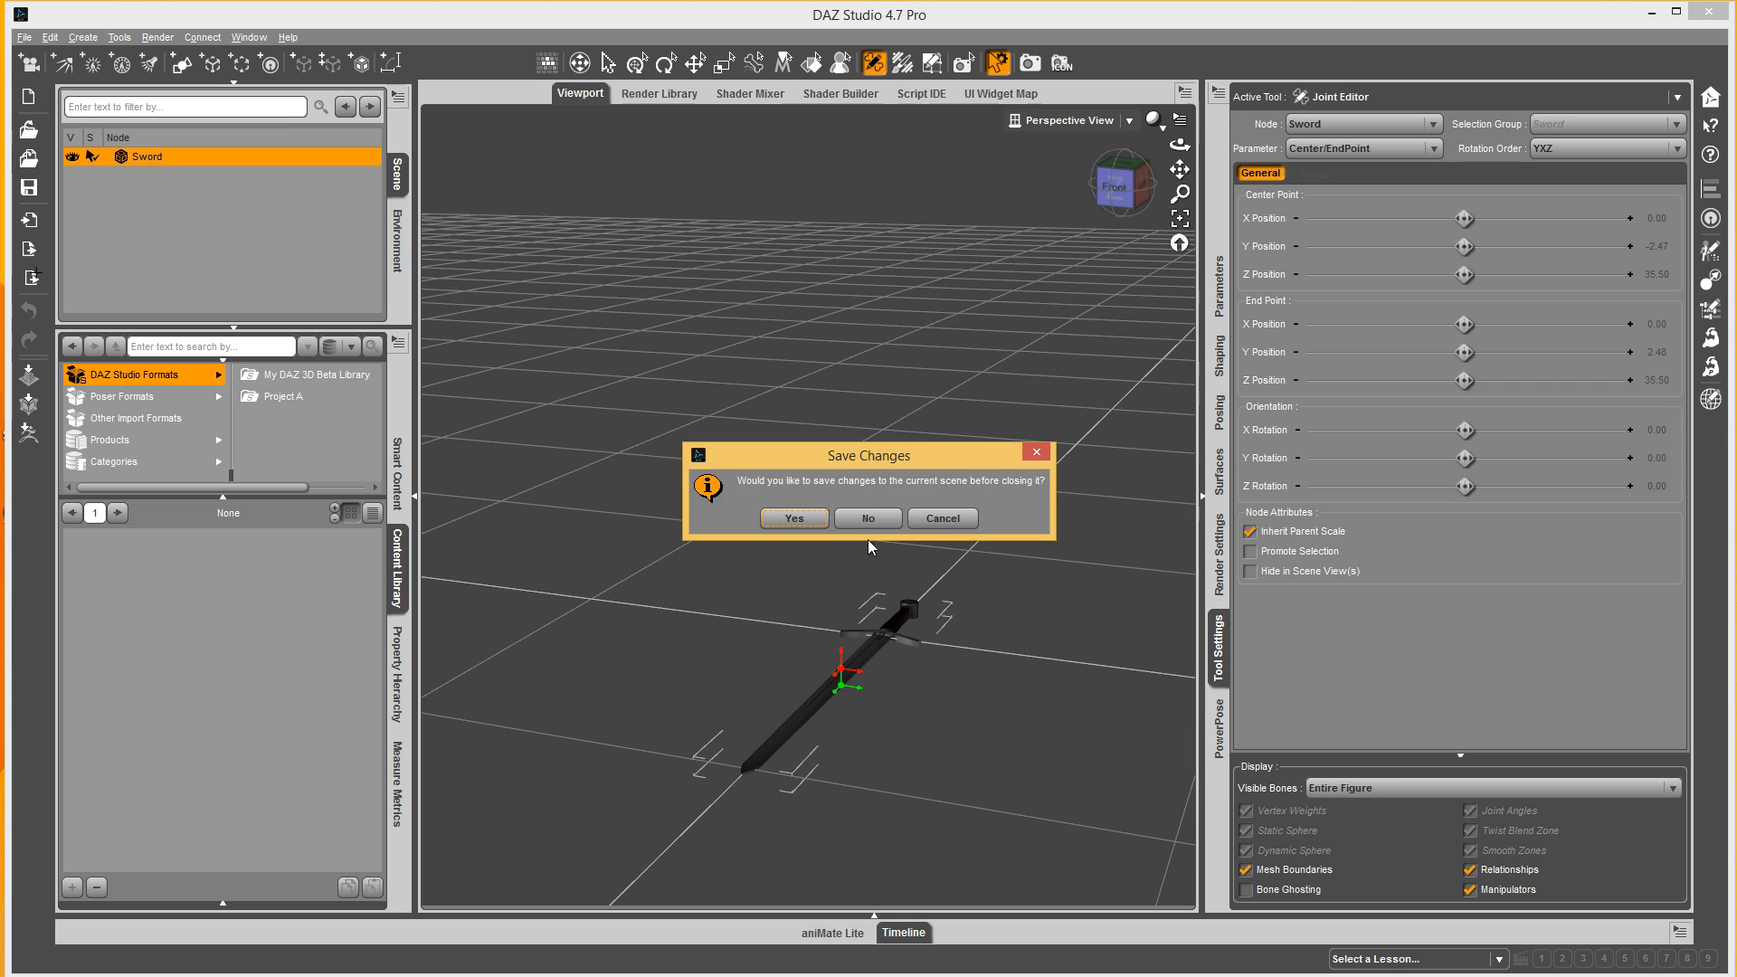
click(867, 521)
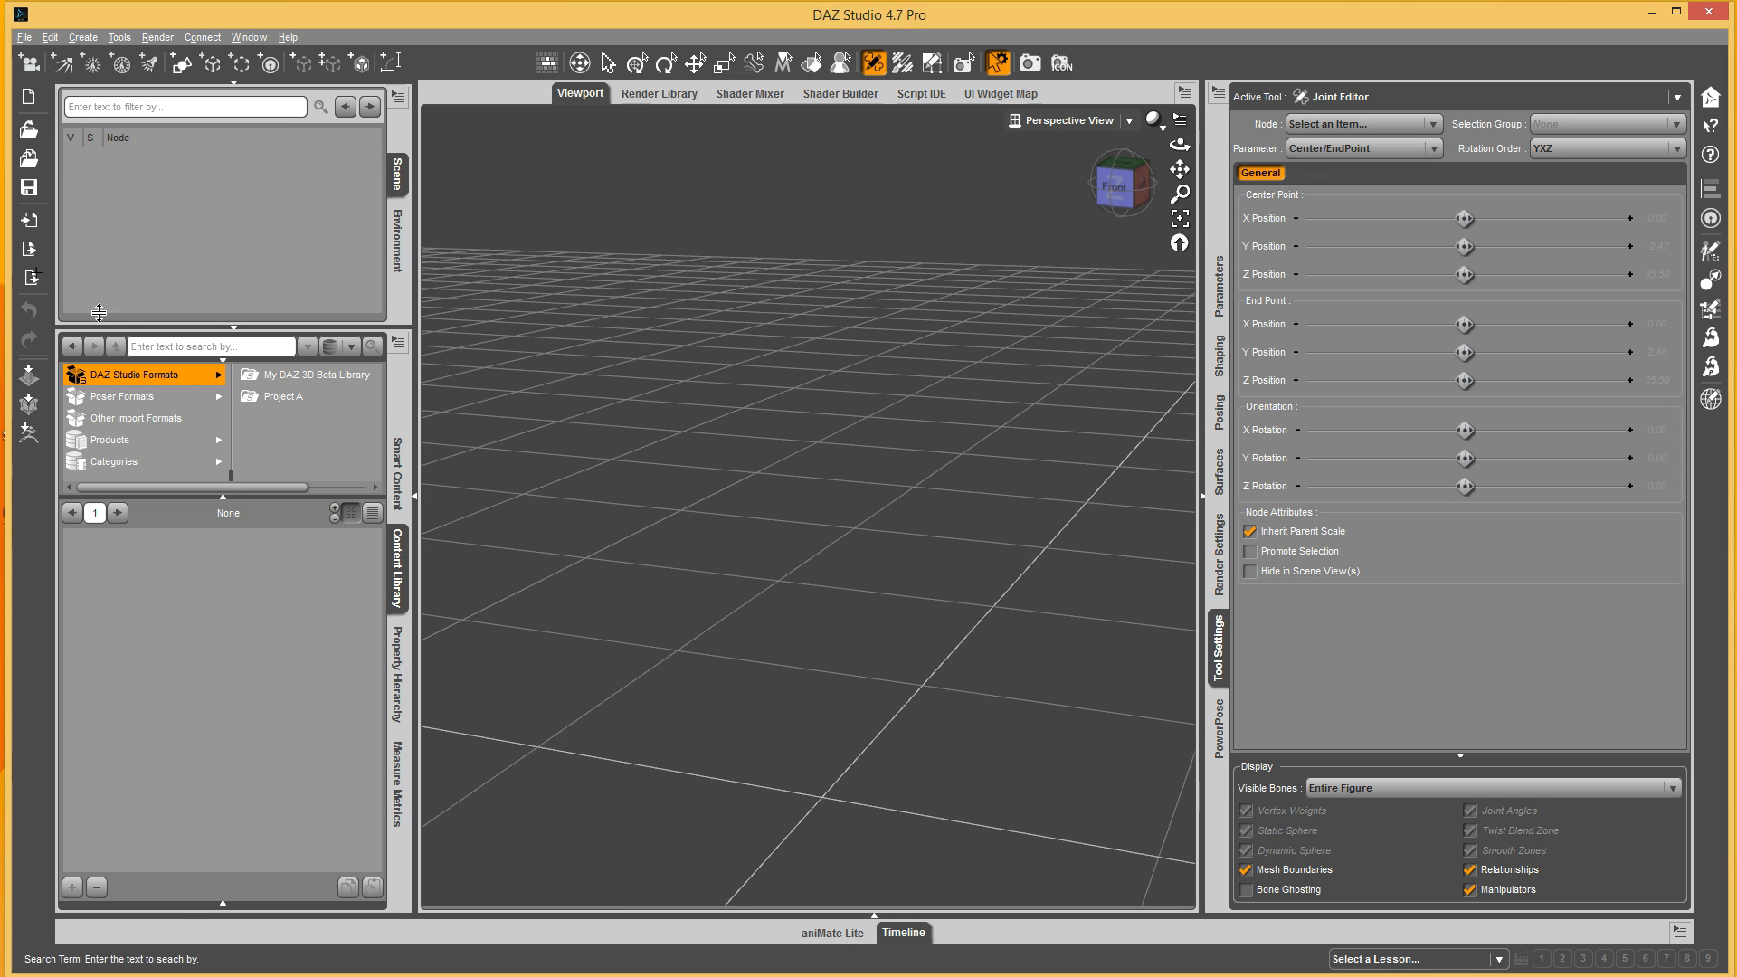
click(31, 231)
double_click(312, 190)
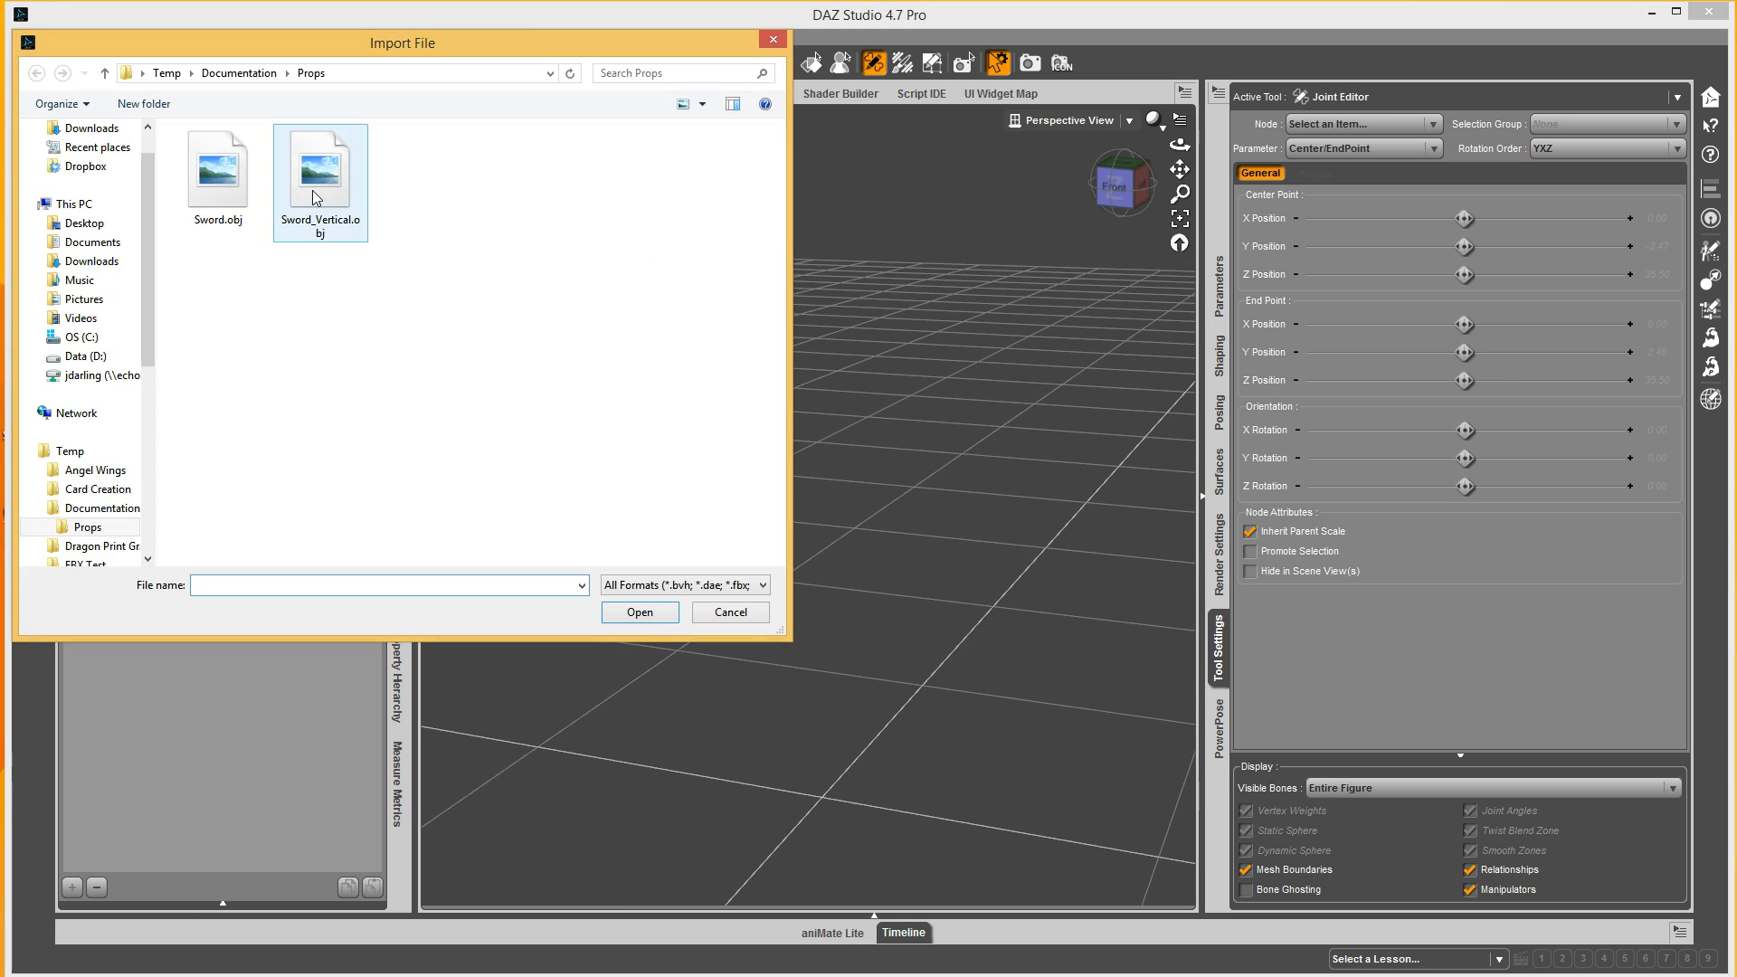
click(857, 667)
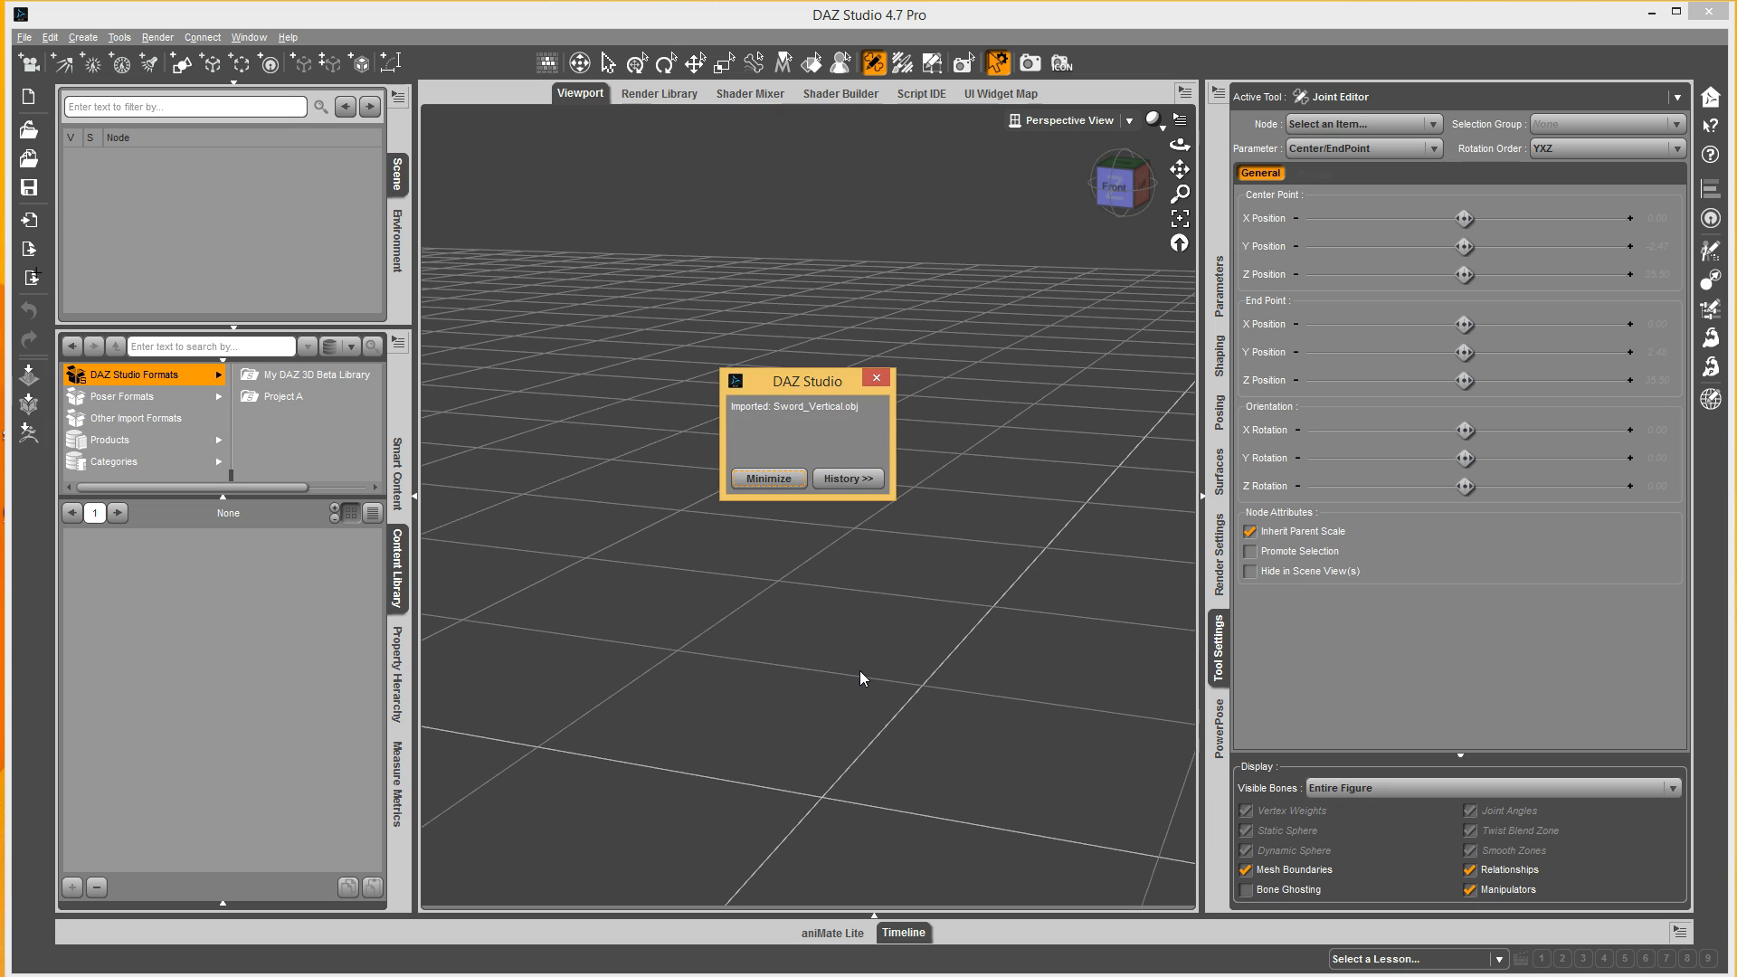
Move the vertical sword's center point up into its grip, to a Y position of about 21.26.
click(823, 702)
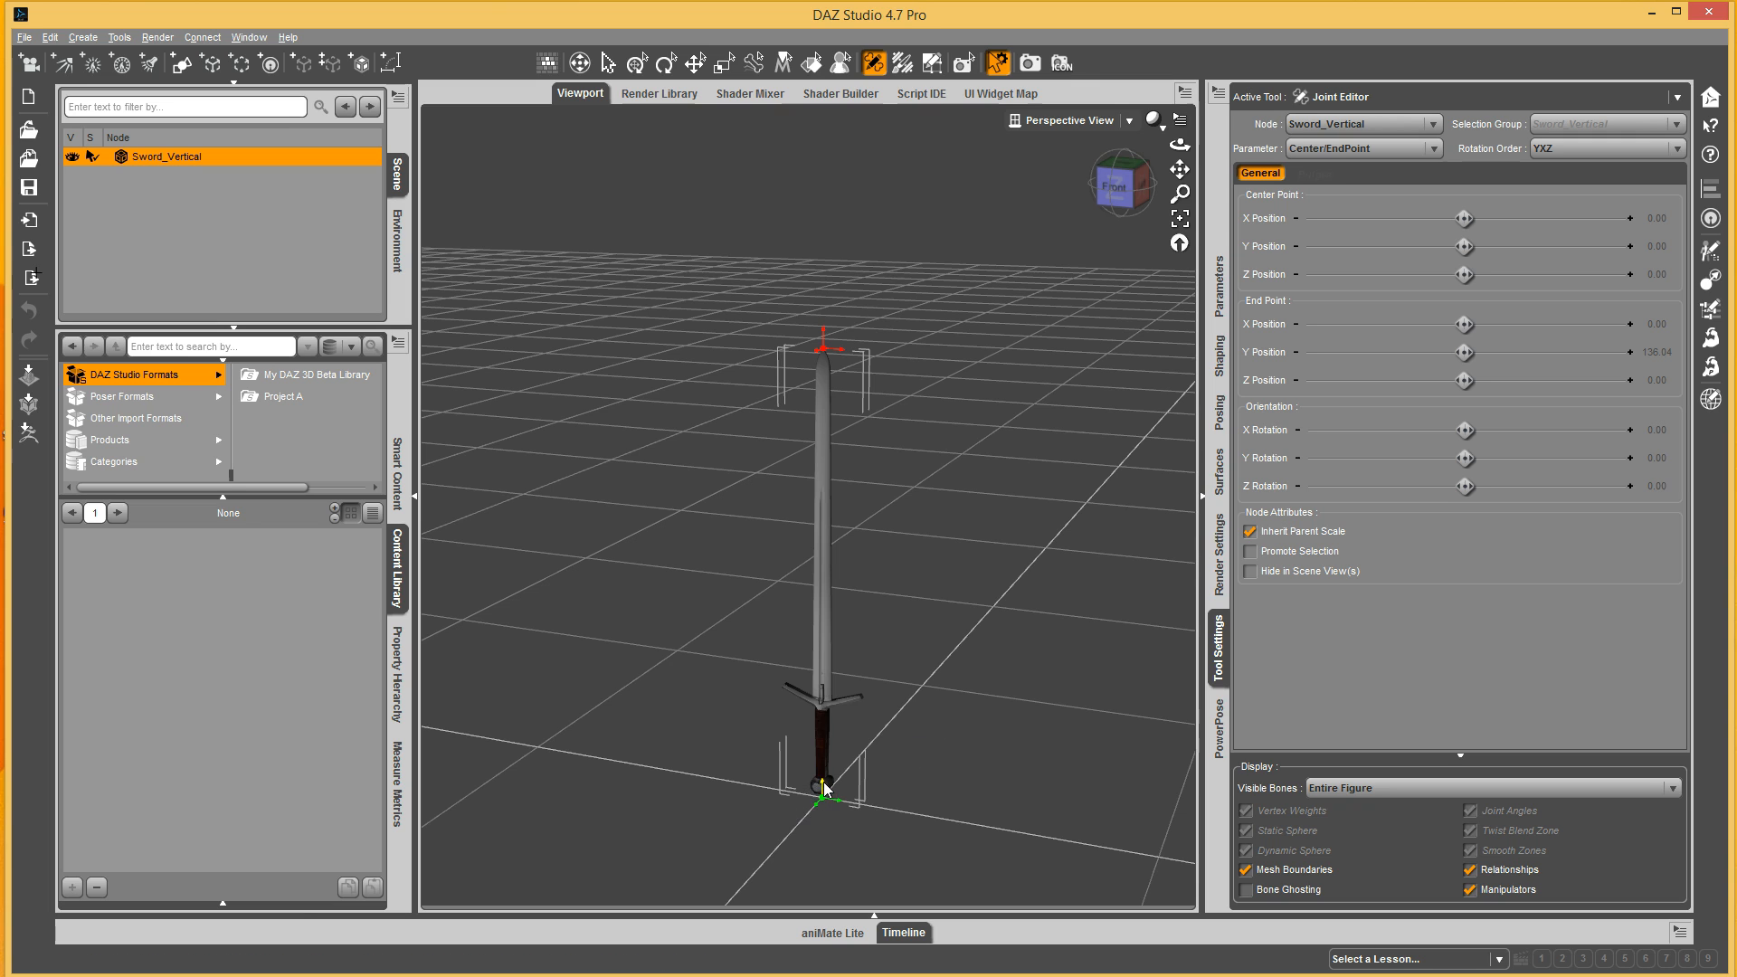
drag(819, 733, 819, 714)
scroll(913, 622, up, 3)
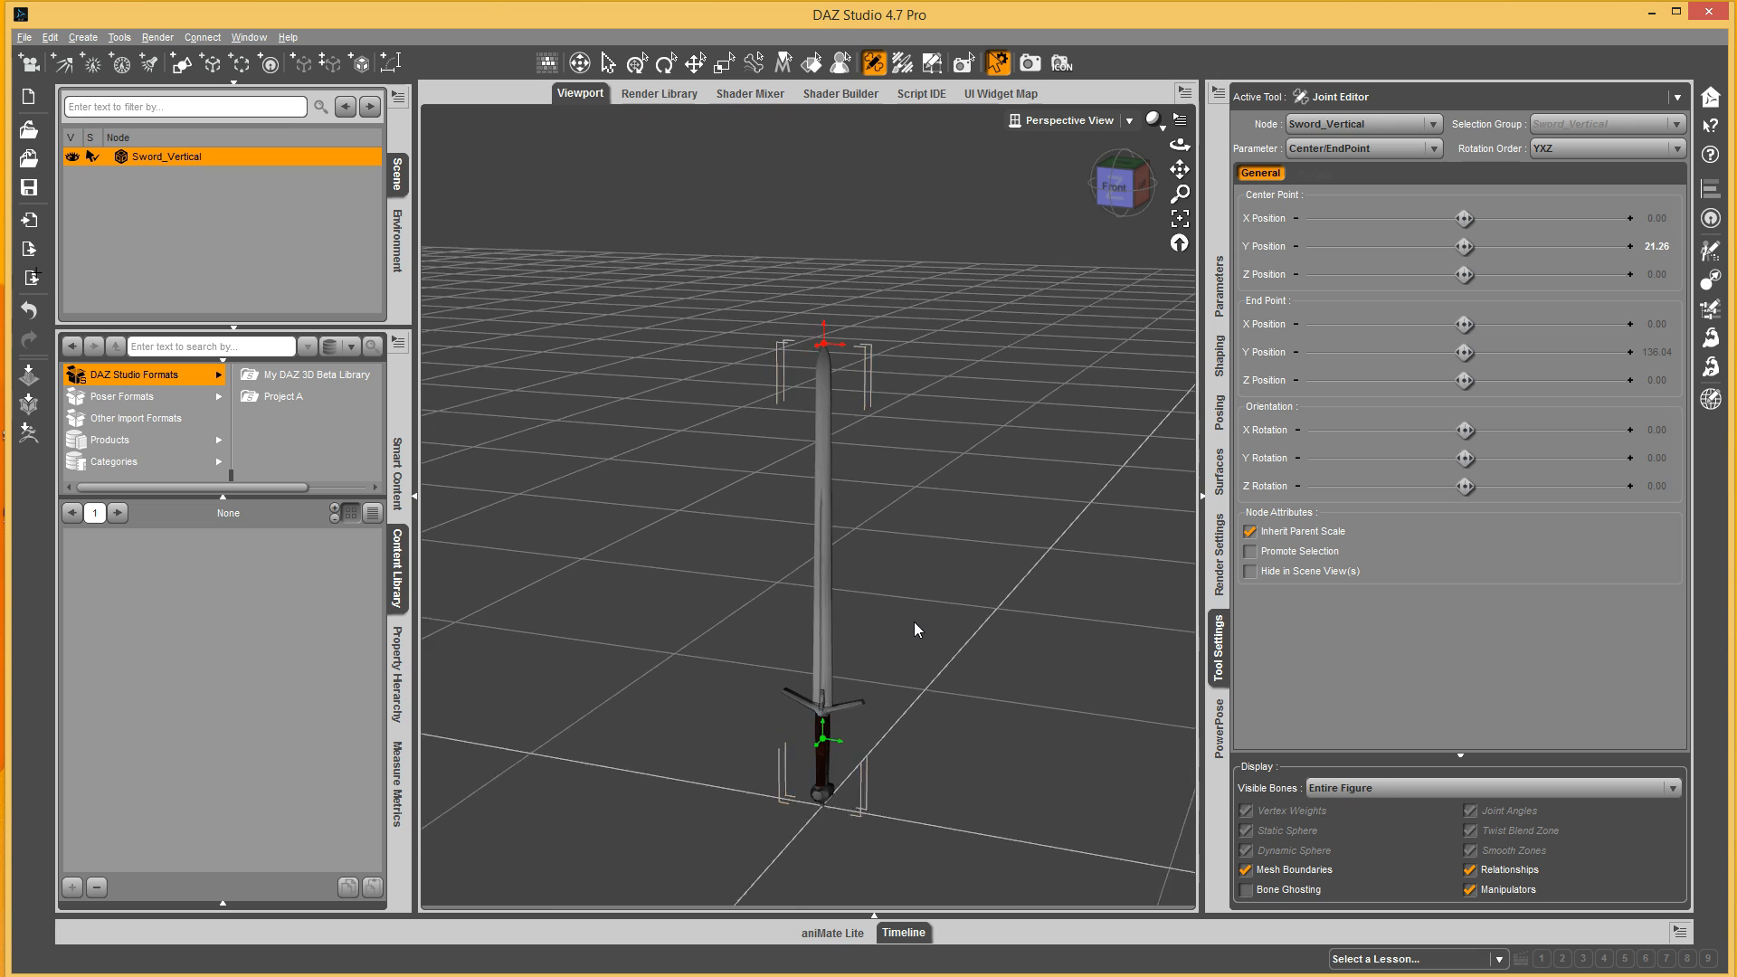
drag(1180, 168, 1179, 80)
click(1115, 187)
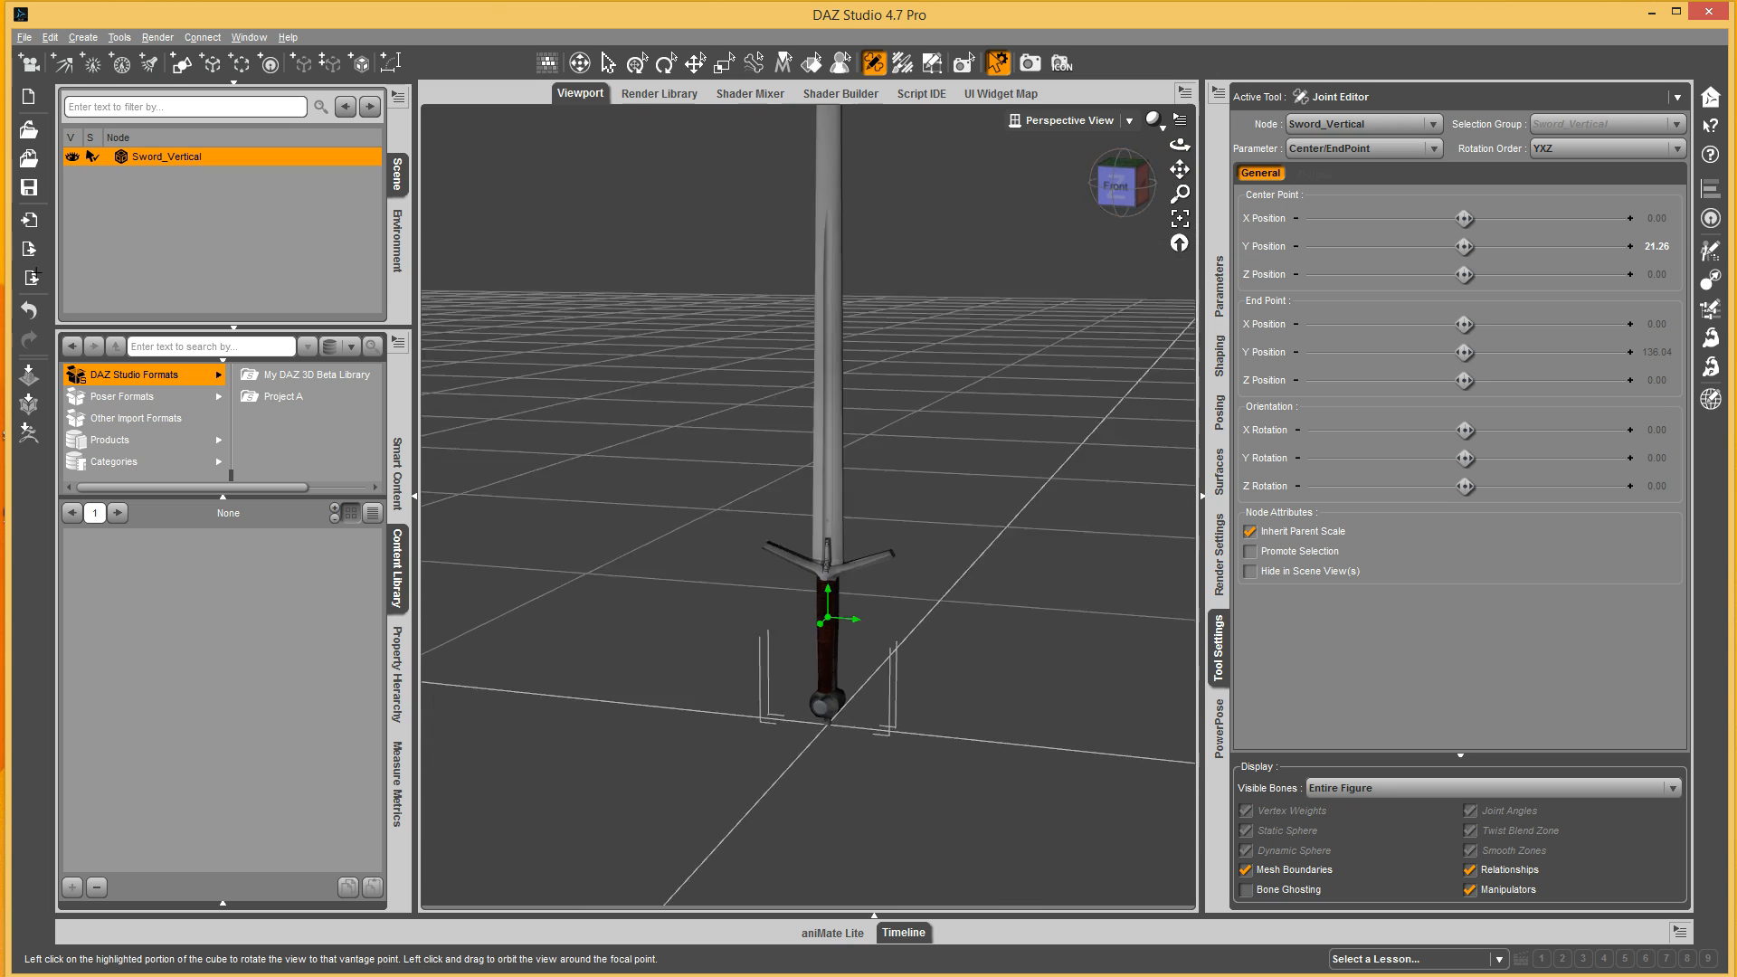
Test the sword's new pivot with a small X rotation, then undo the rotation.
click(1219, 286)
mouse_move(1517, 299)
mouse_down()
mouse_move(1503, 298)
mouse_move(1601, 298)
mouse_move(1523, 299)
mouse_up()
key(ctrl+z)
scroll(873, 523, down, 5)
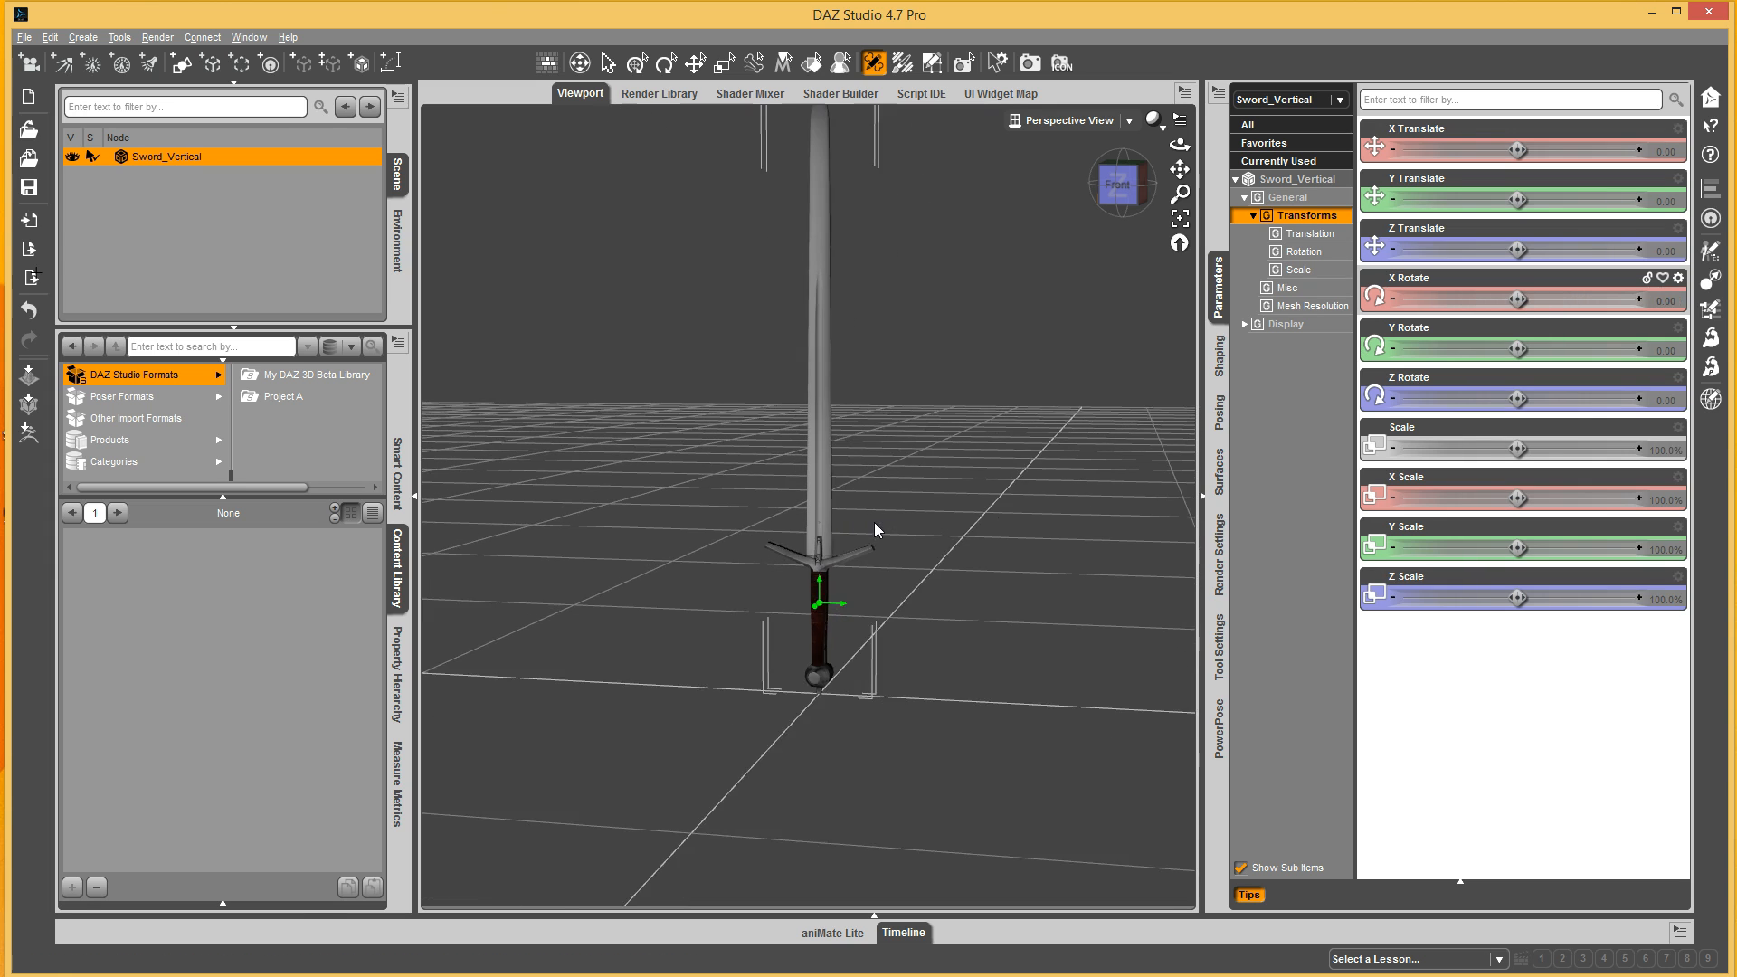
Memorize the selected node's rigging for Sword_Vertical in the Joint Editor.
drag(1178, 145, 1108, 204)
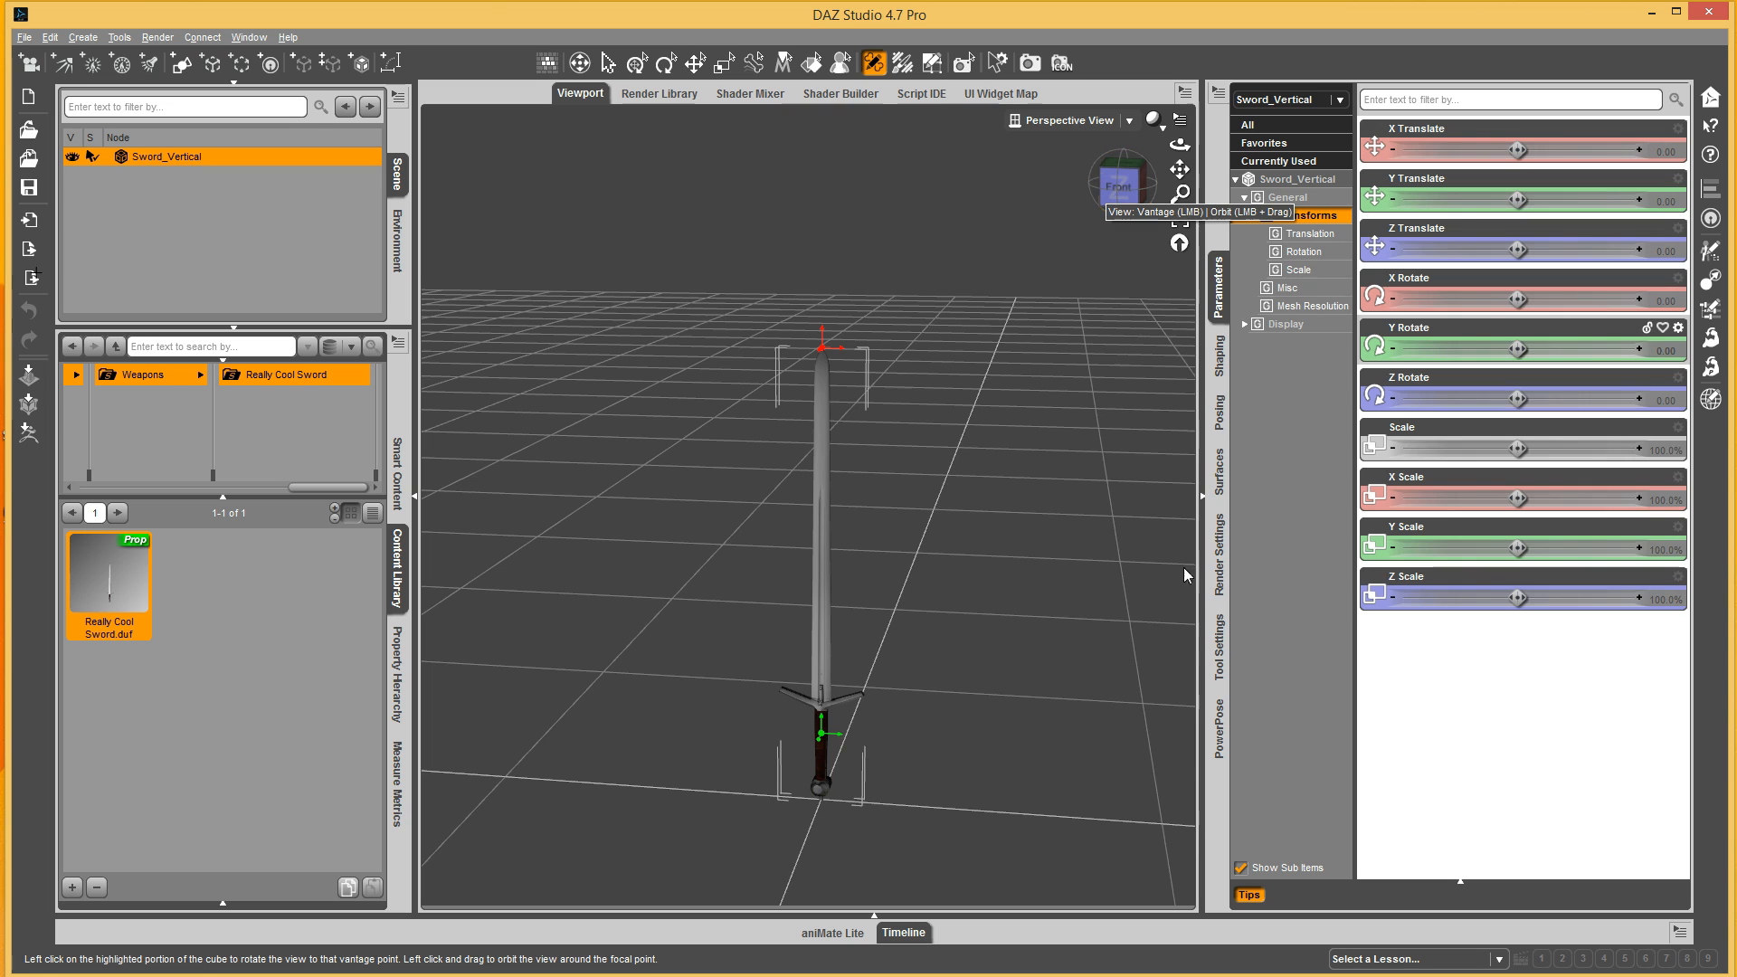
click(1218, 656)
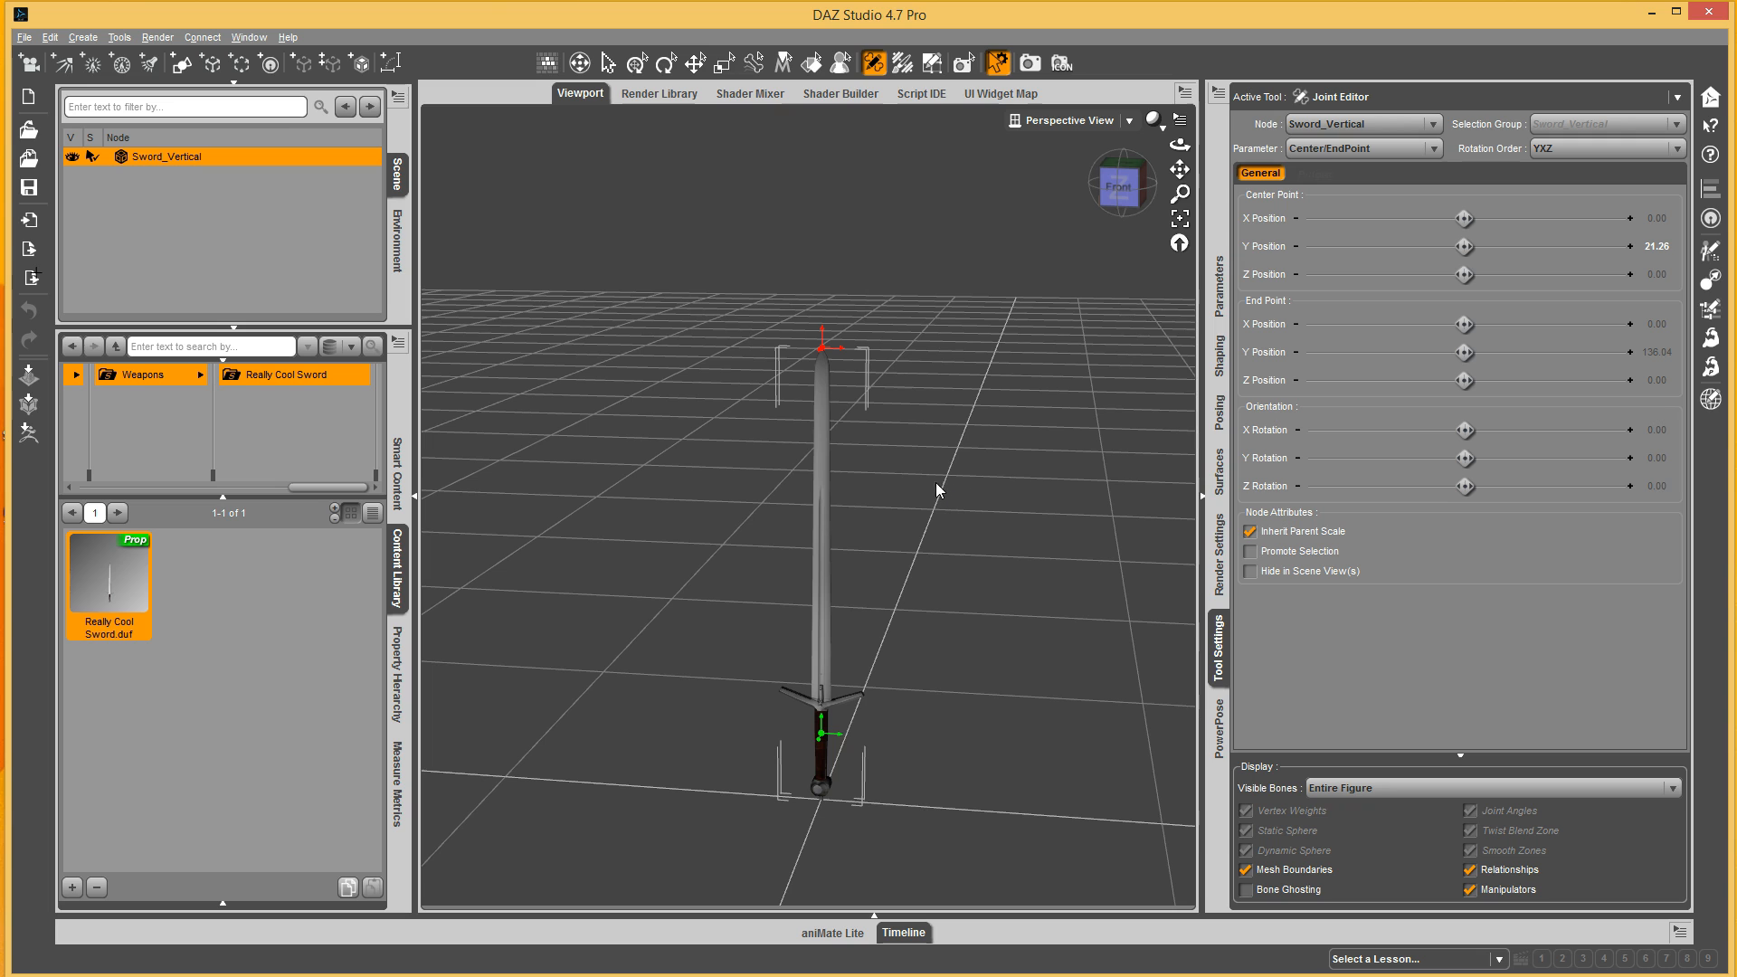
right_click(890, 433)
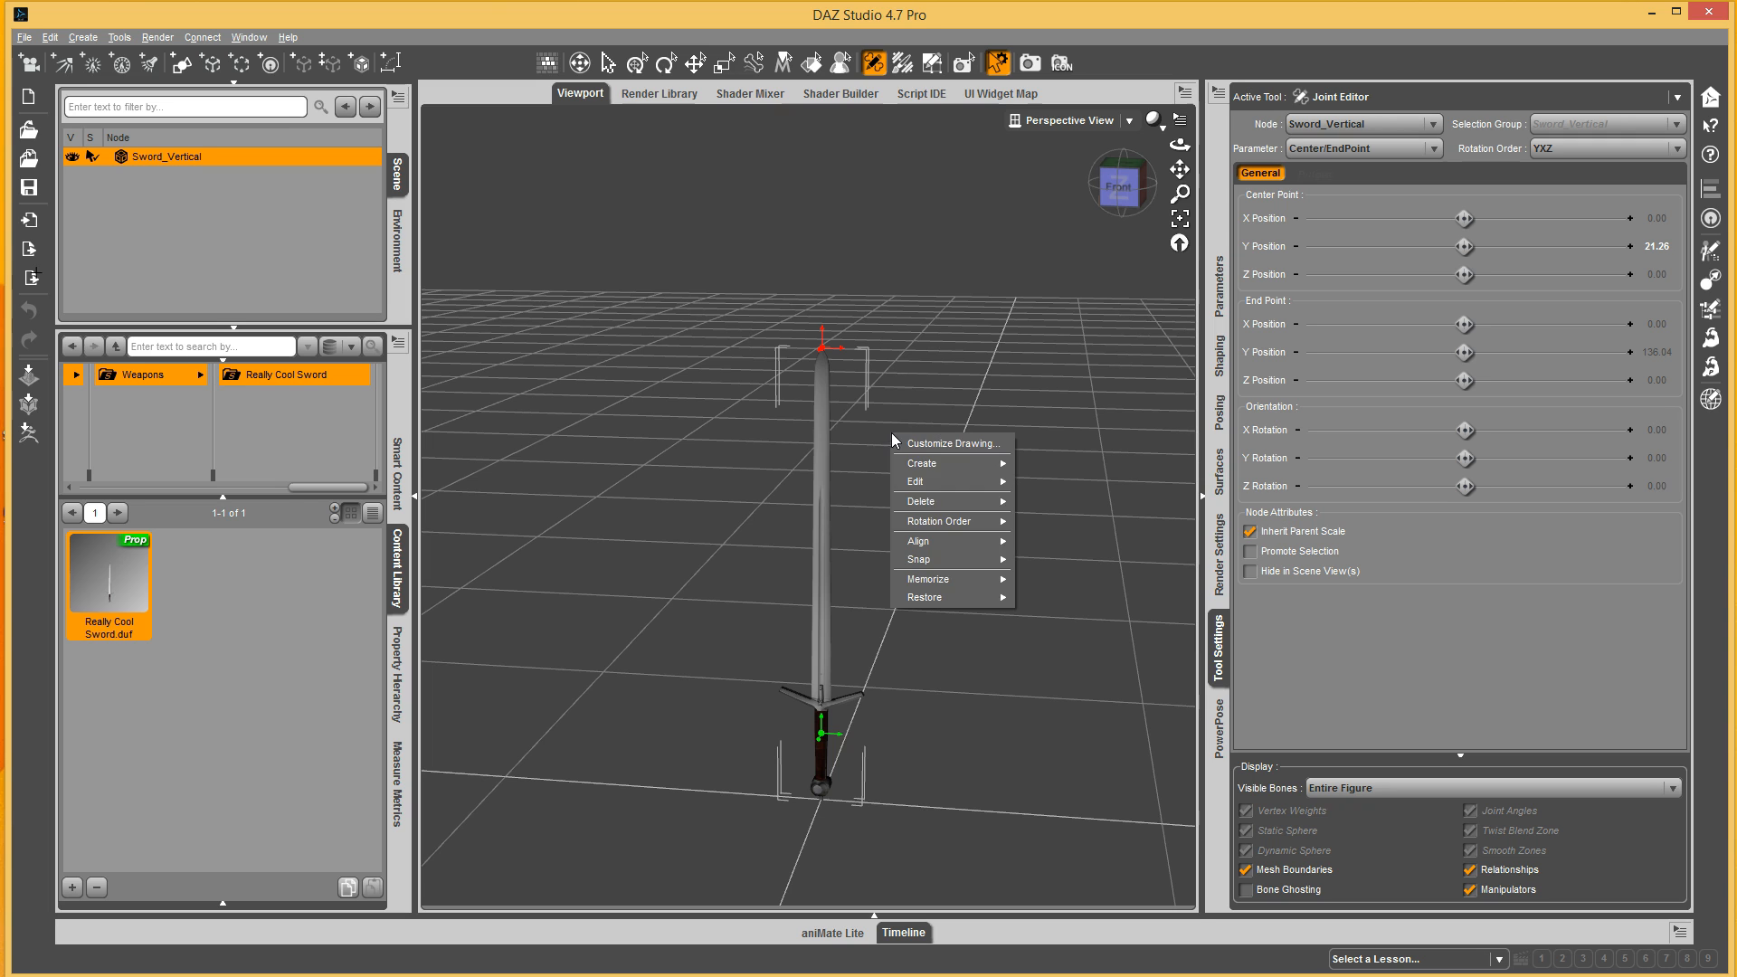
mouse_move(962, 583)
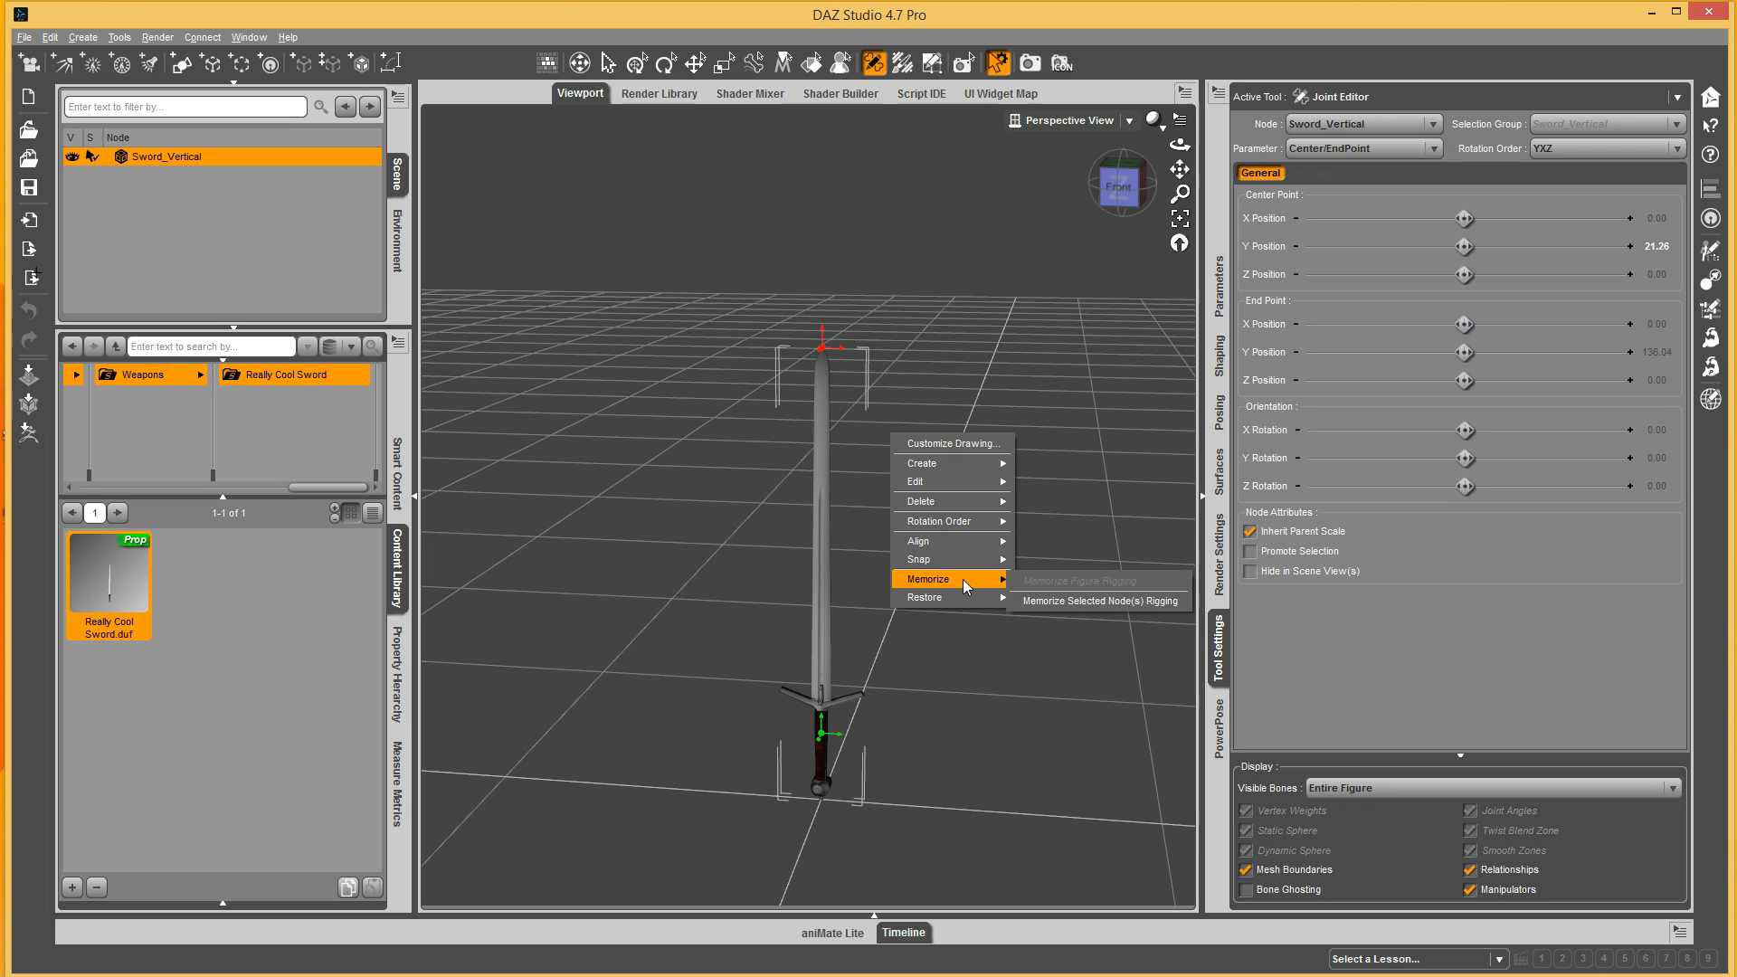
click(1100, 601)
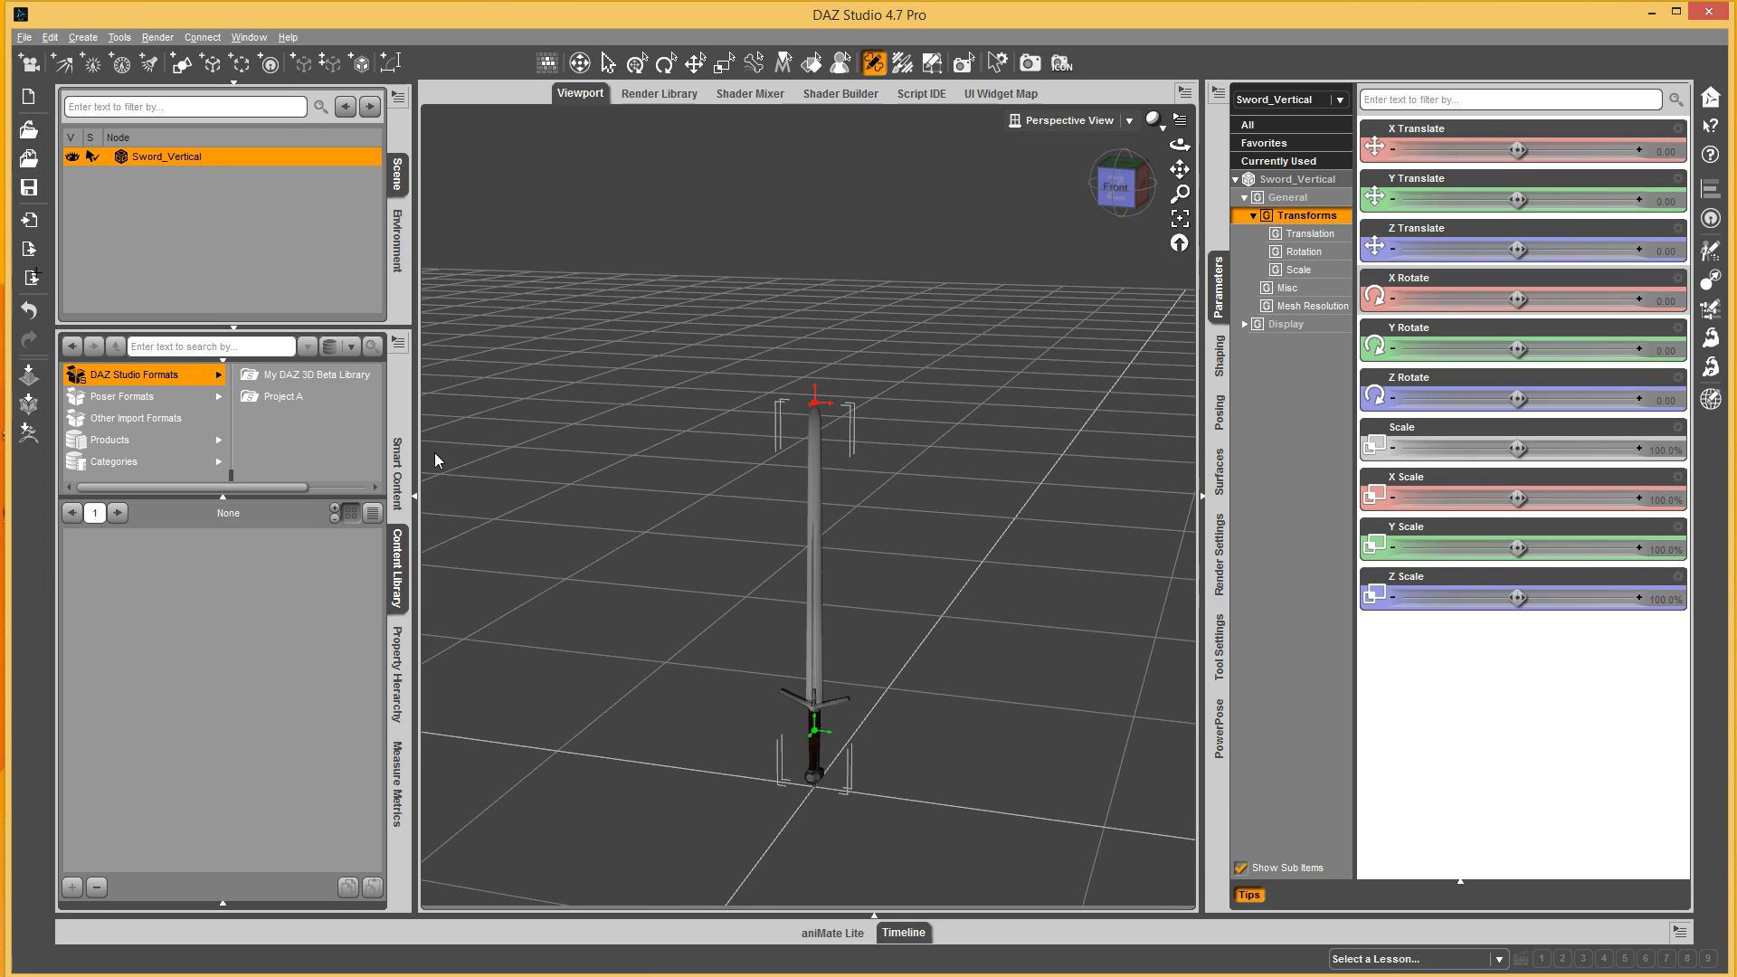
Choose Project A in the content library and start saving the sword as a Figure/Prop support asset.
click(269, 396)
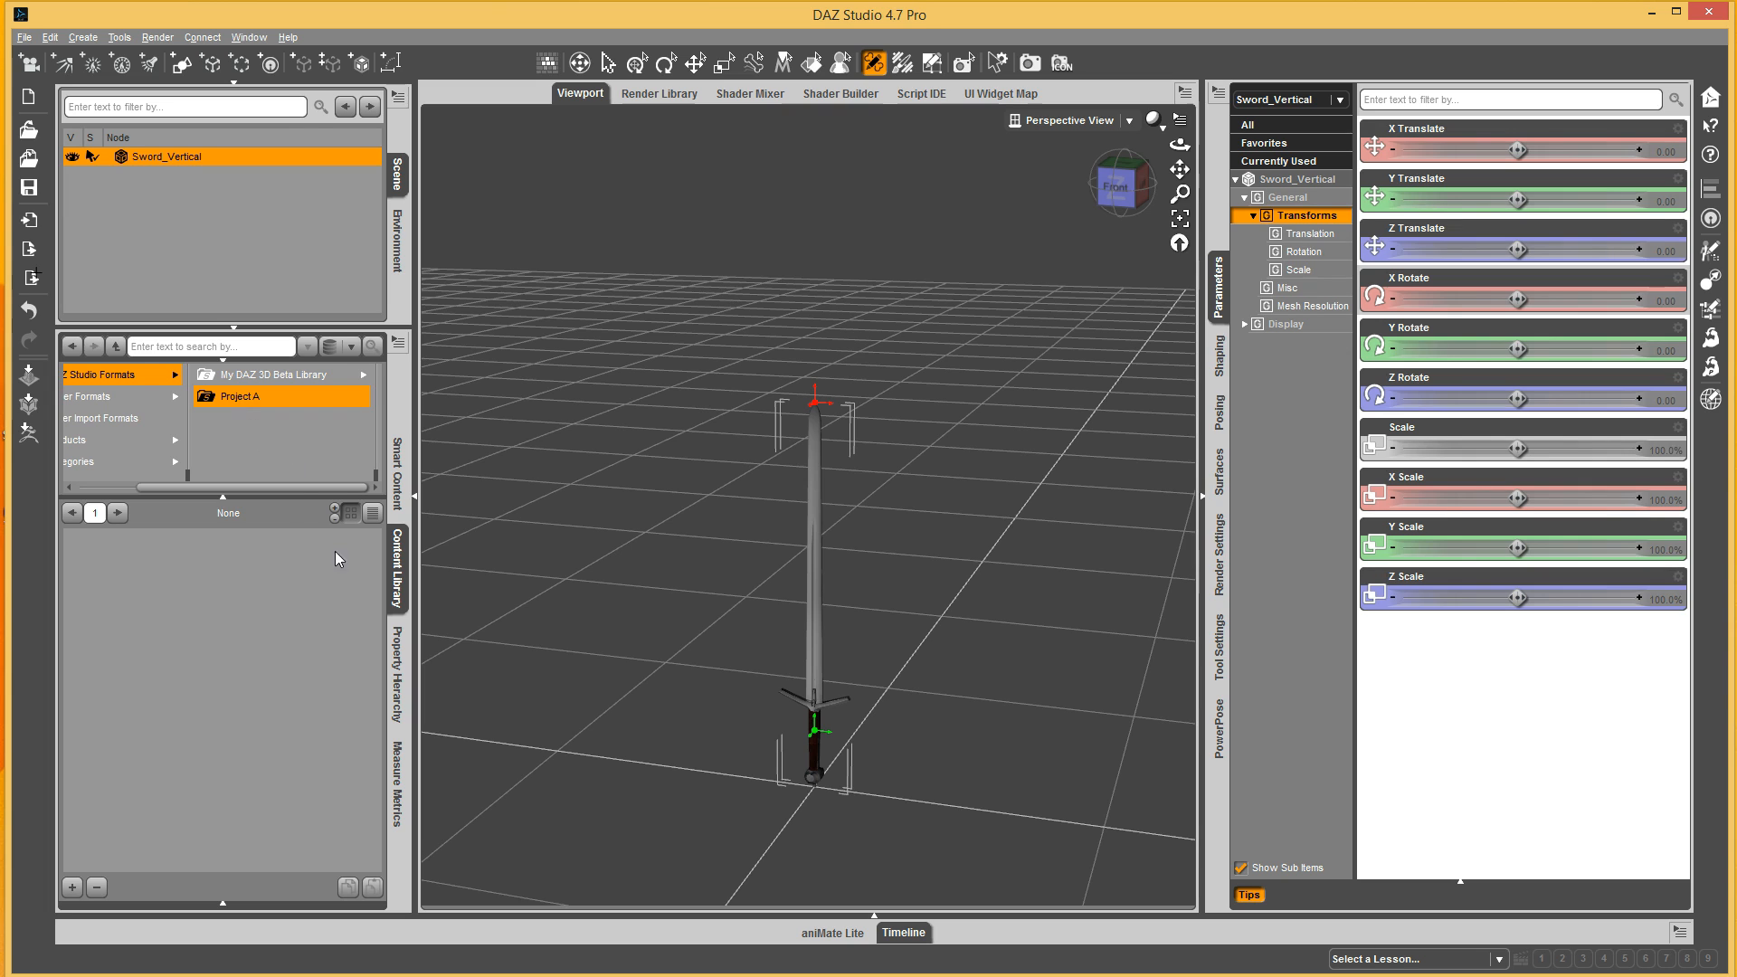
click(24, 37)
mouse_move(117, 167)
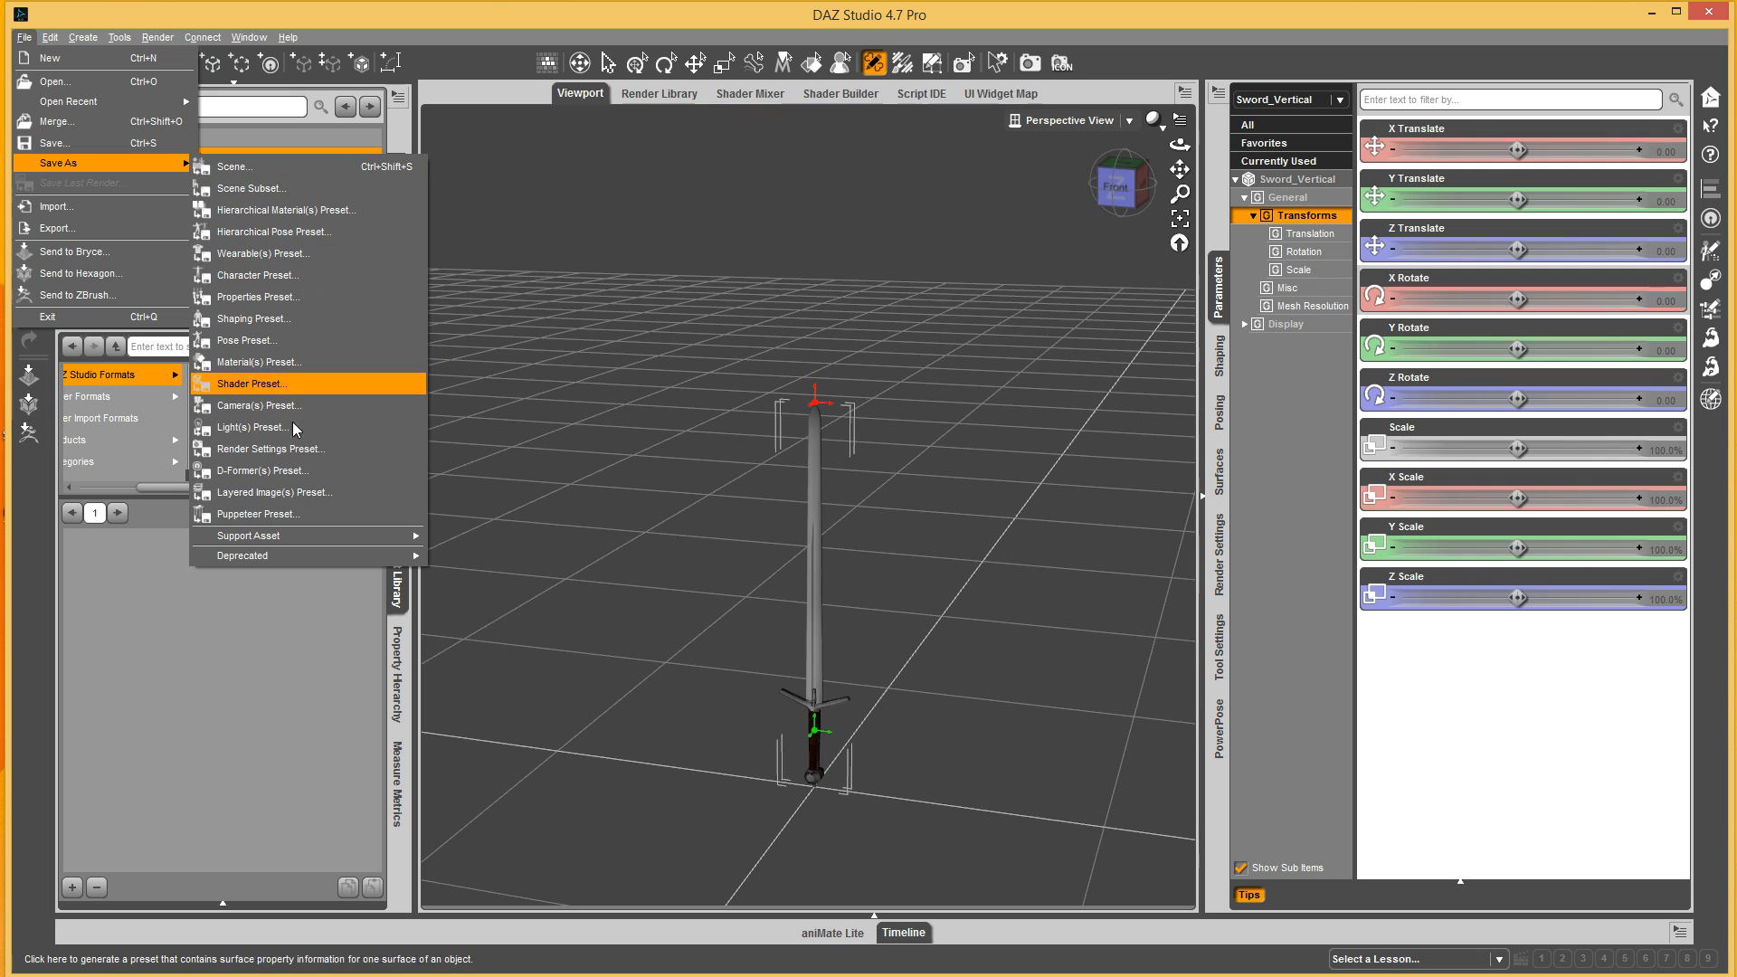
mouse_move(388, 540)
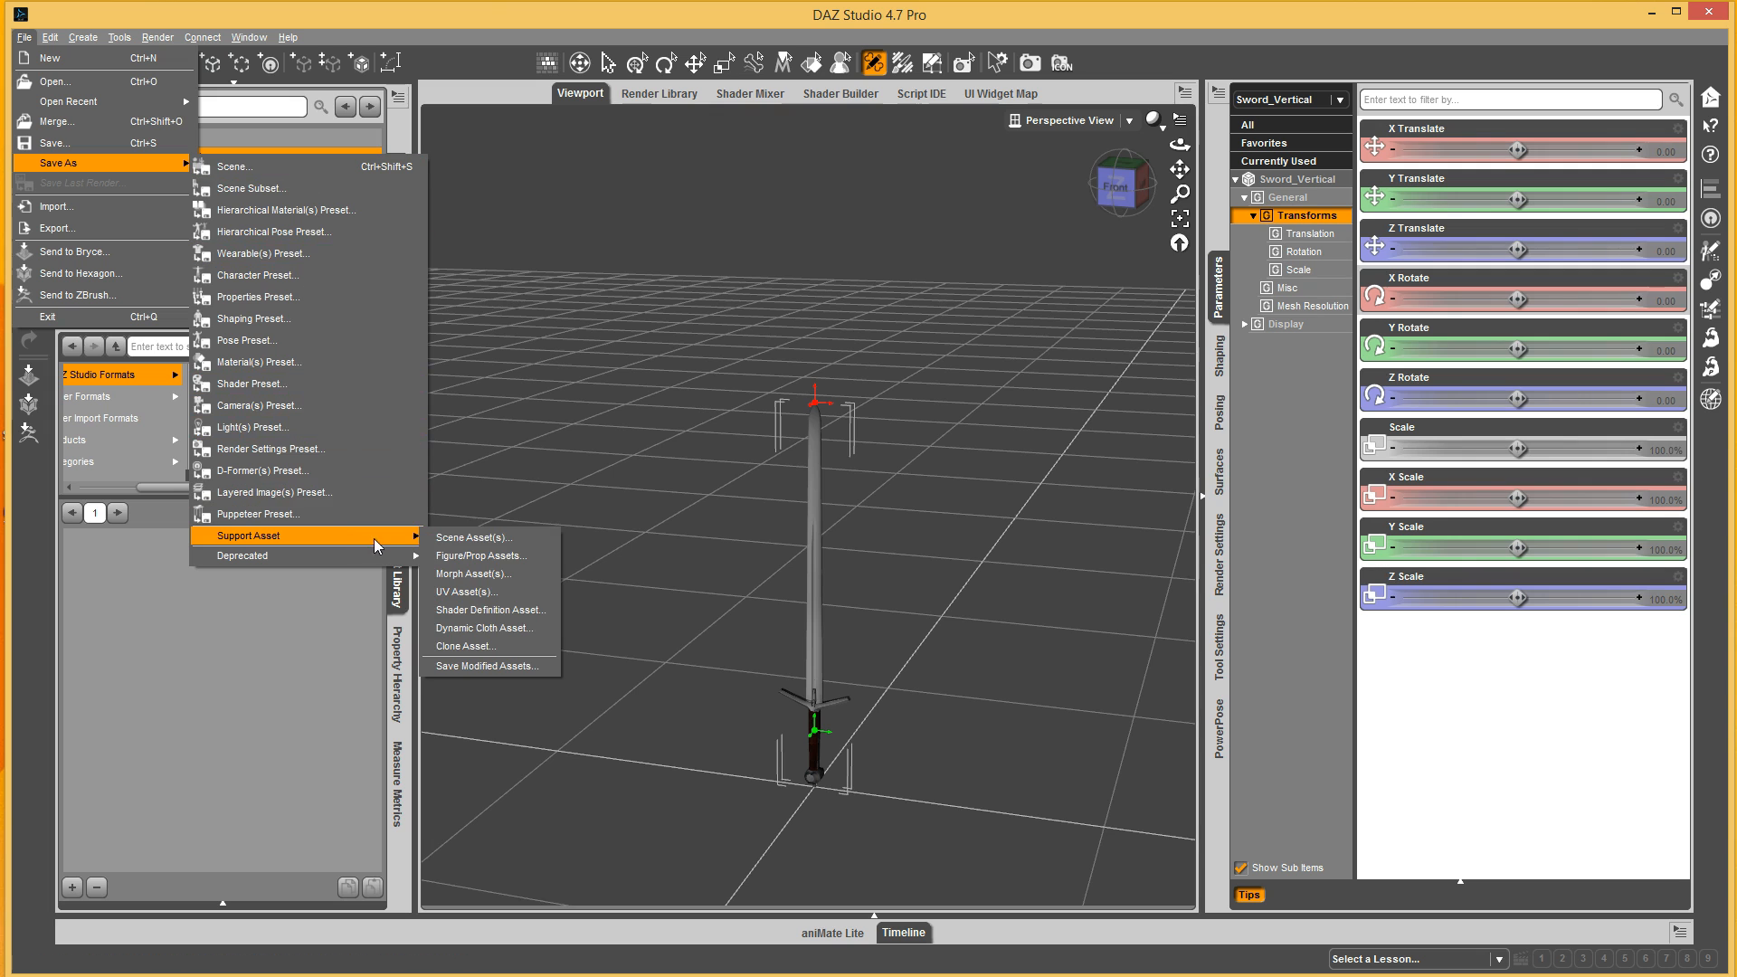
click(507, 557)
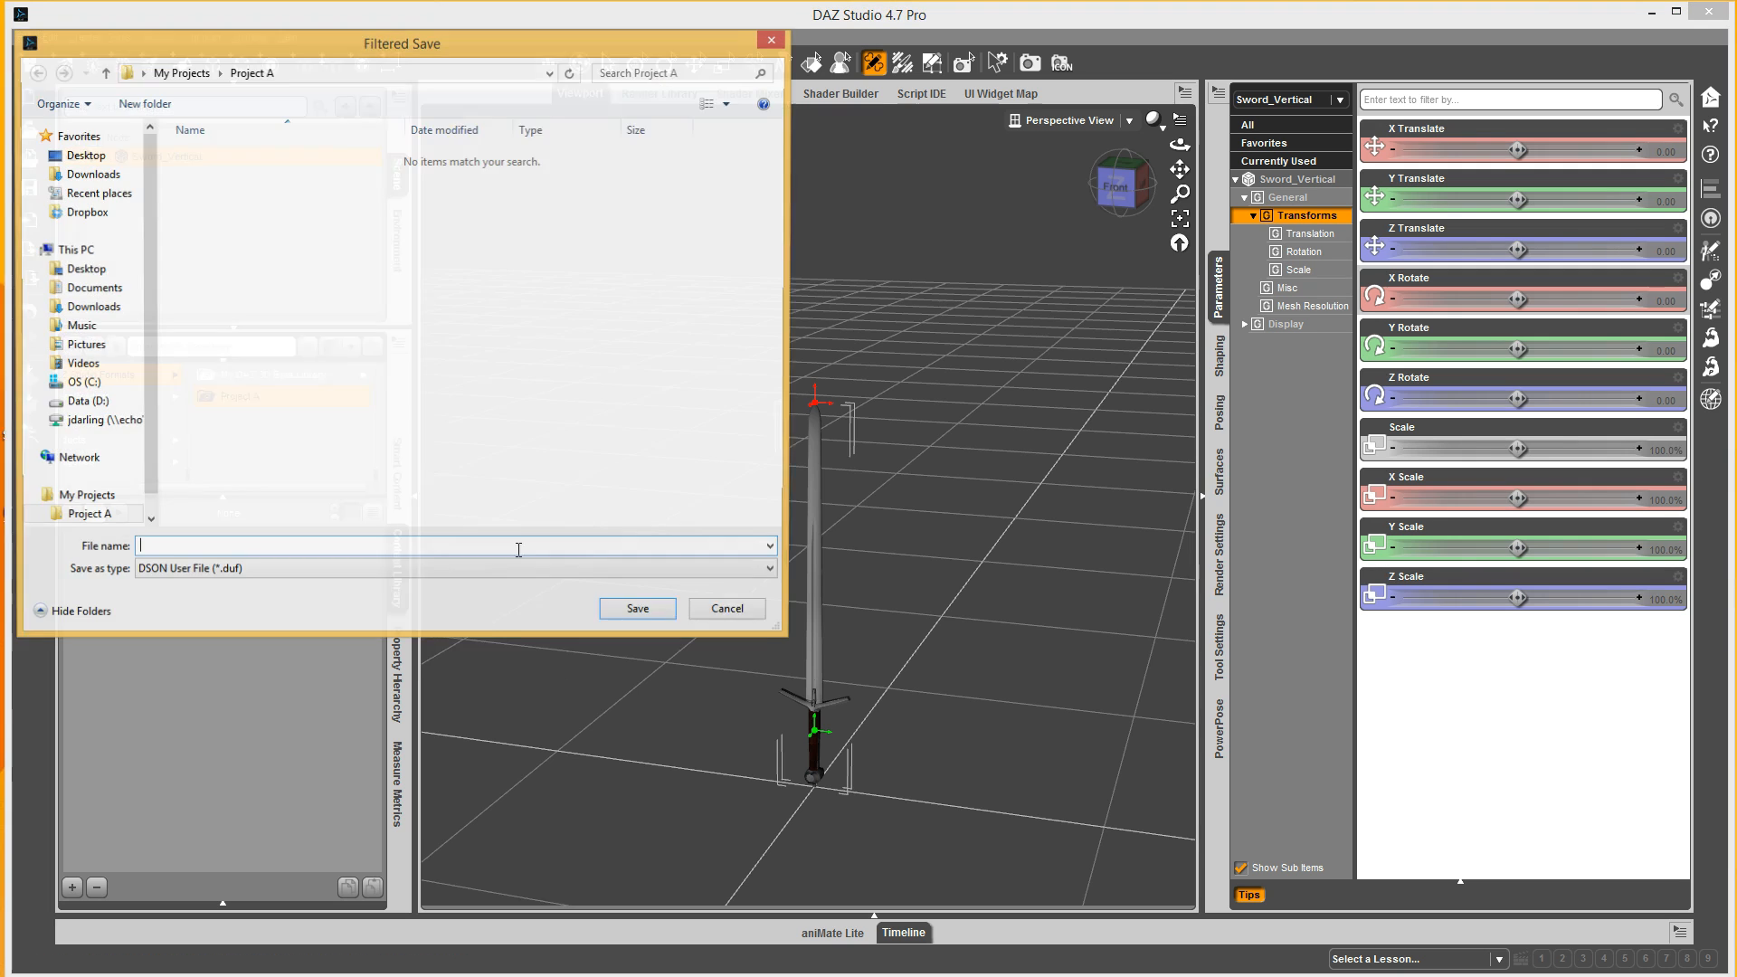
Create and enter the nested folders Props, Weapons and Really Cool Sword inside Project A.
click(143, 103)
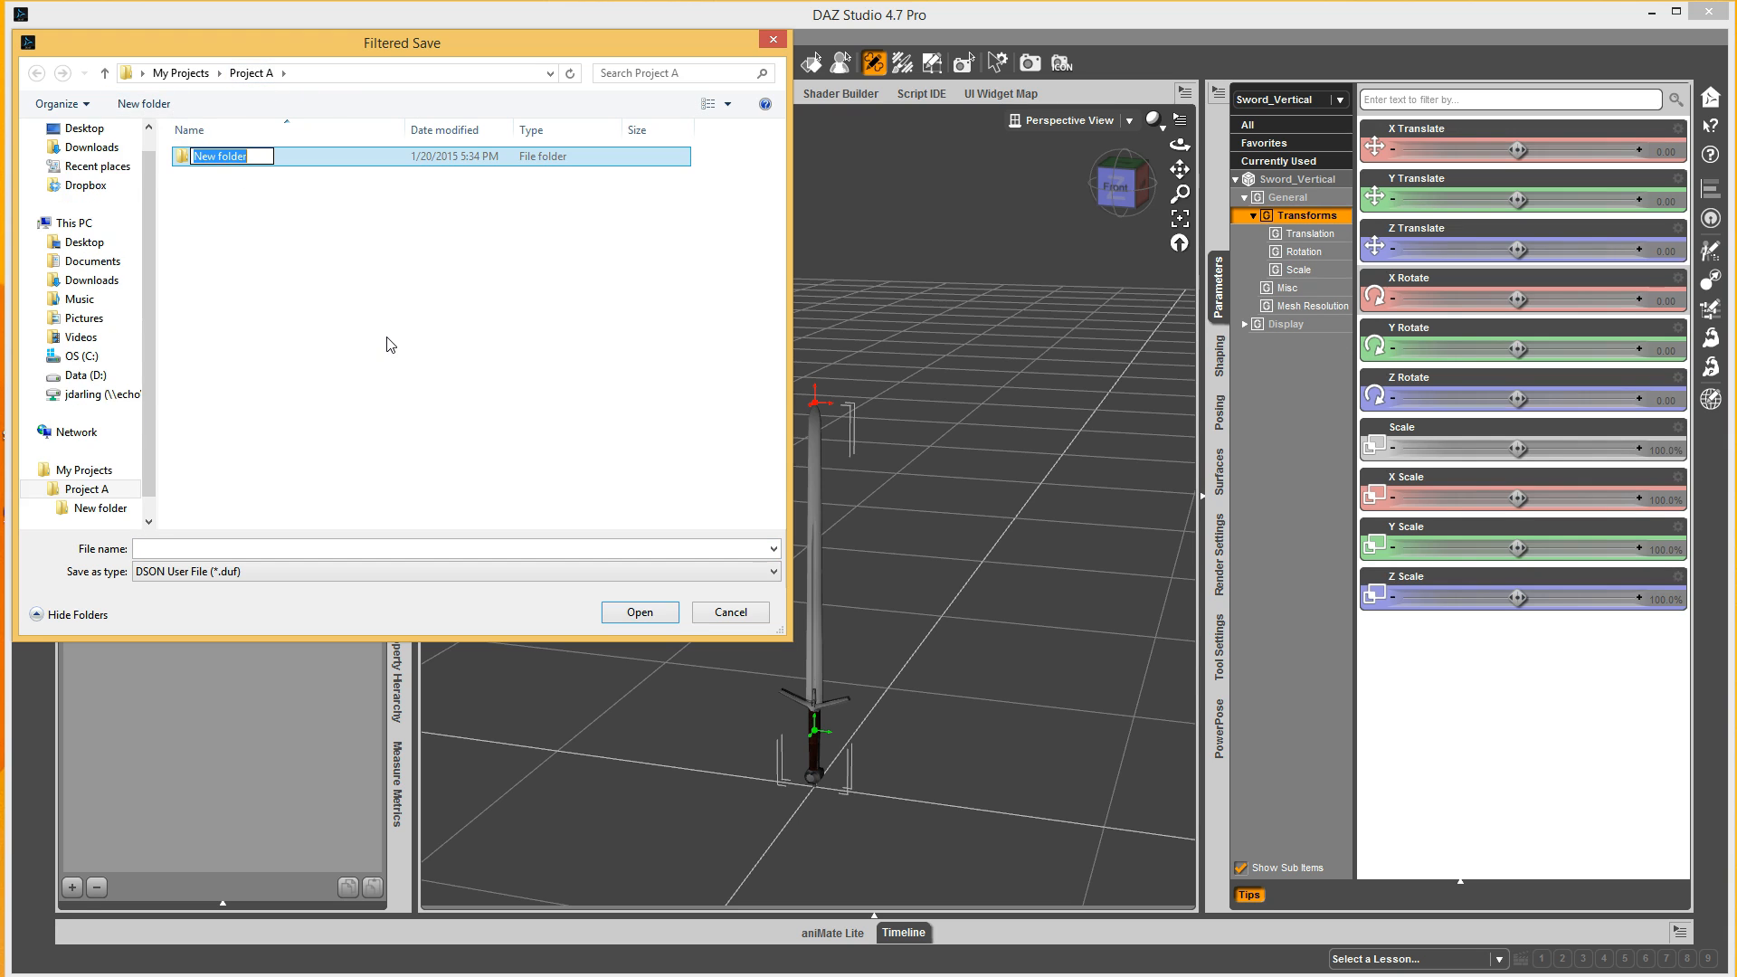
text(Props)
key(Return)
key(Return)
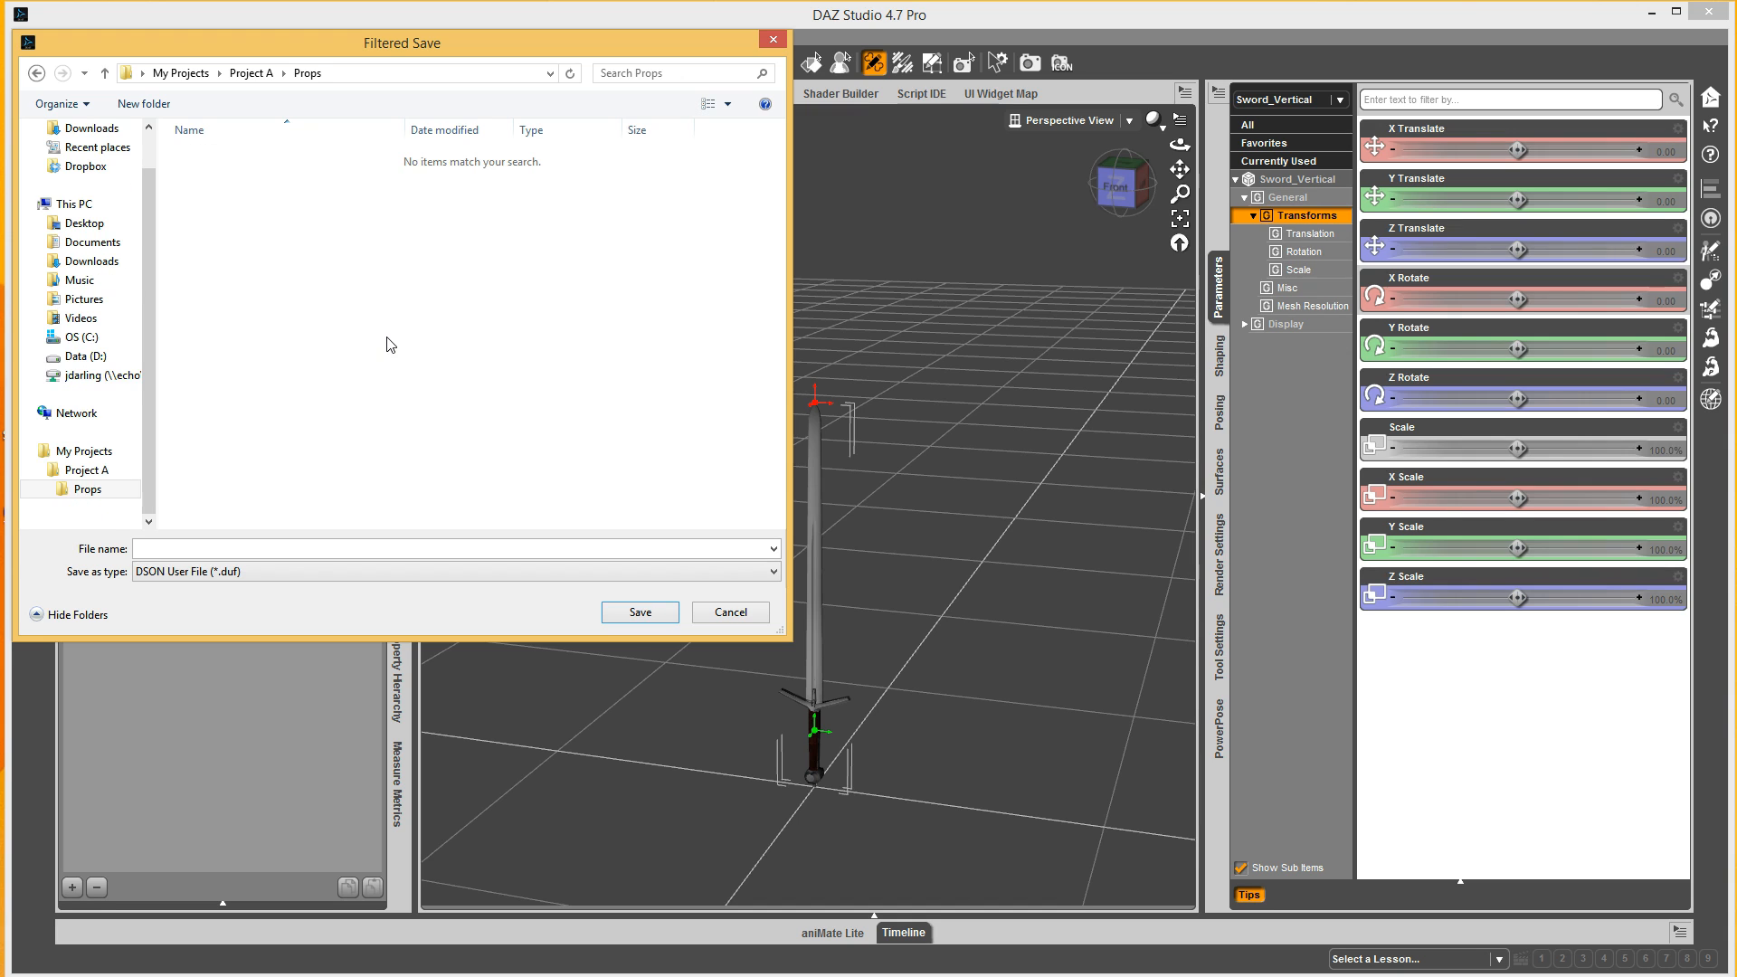
click(147, 104)
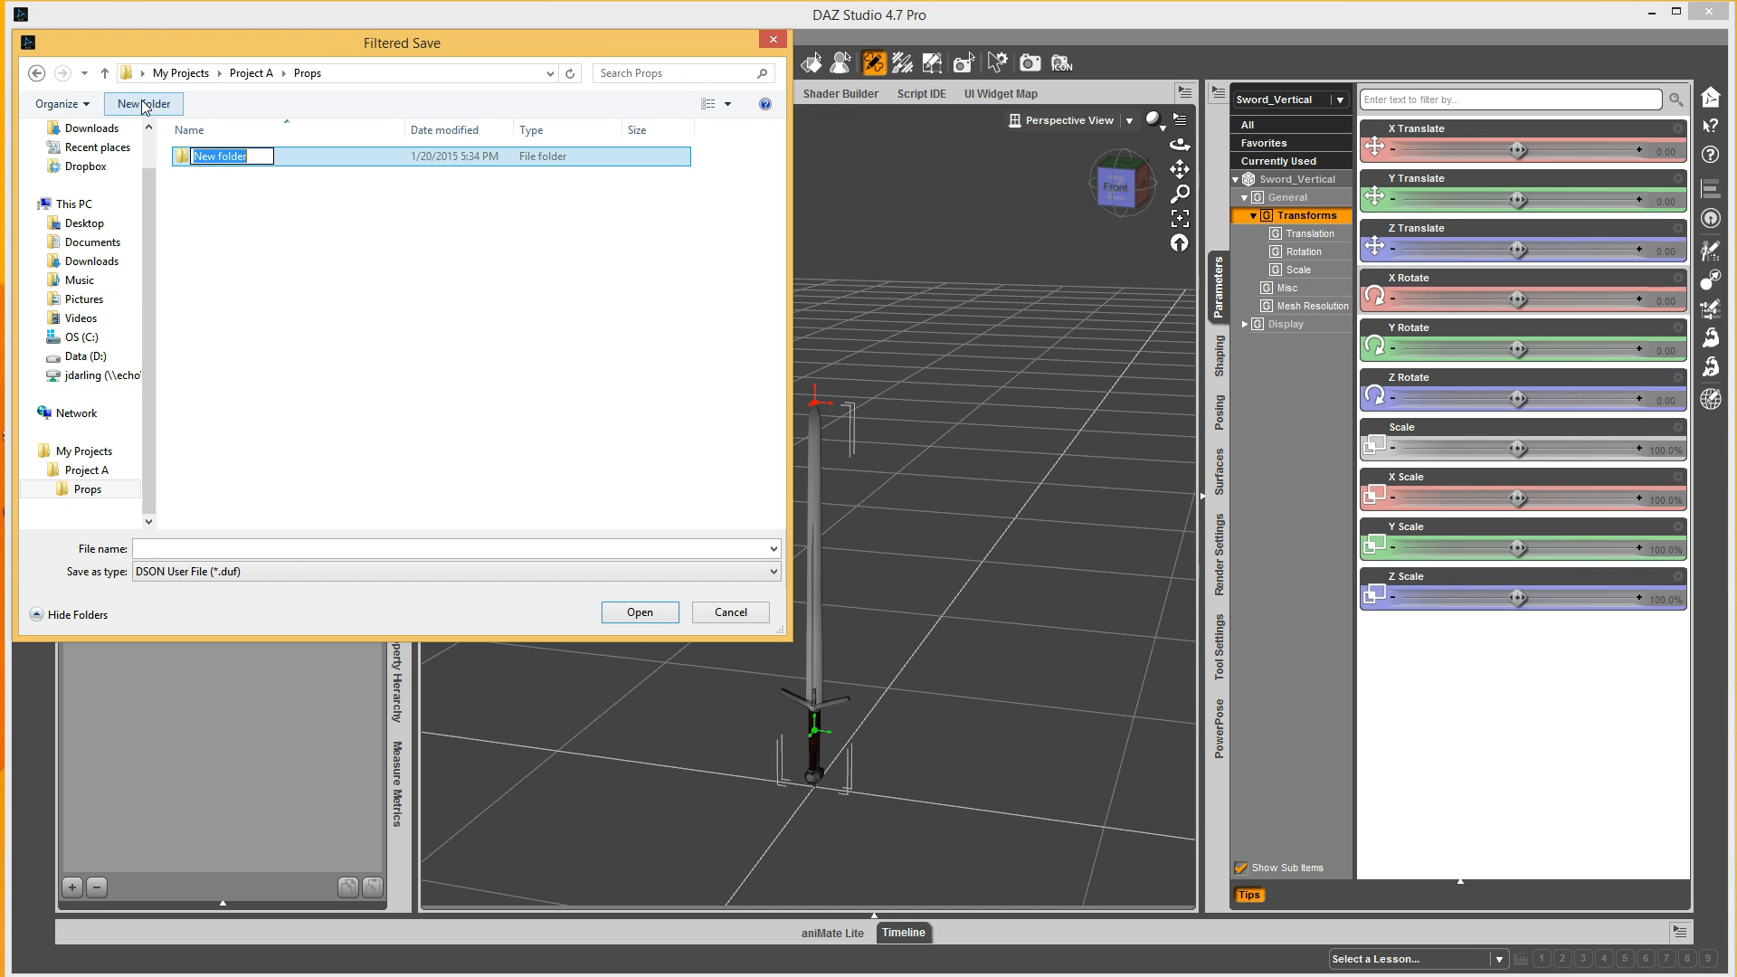
text(Weapons)
key(Return)
key(Return)
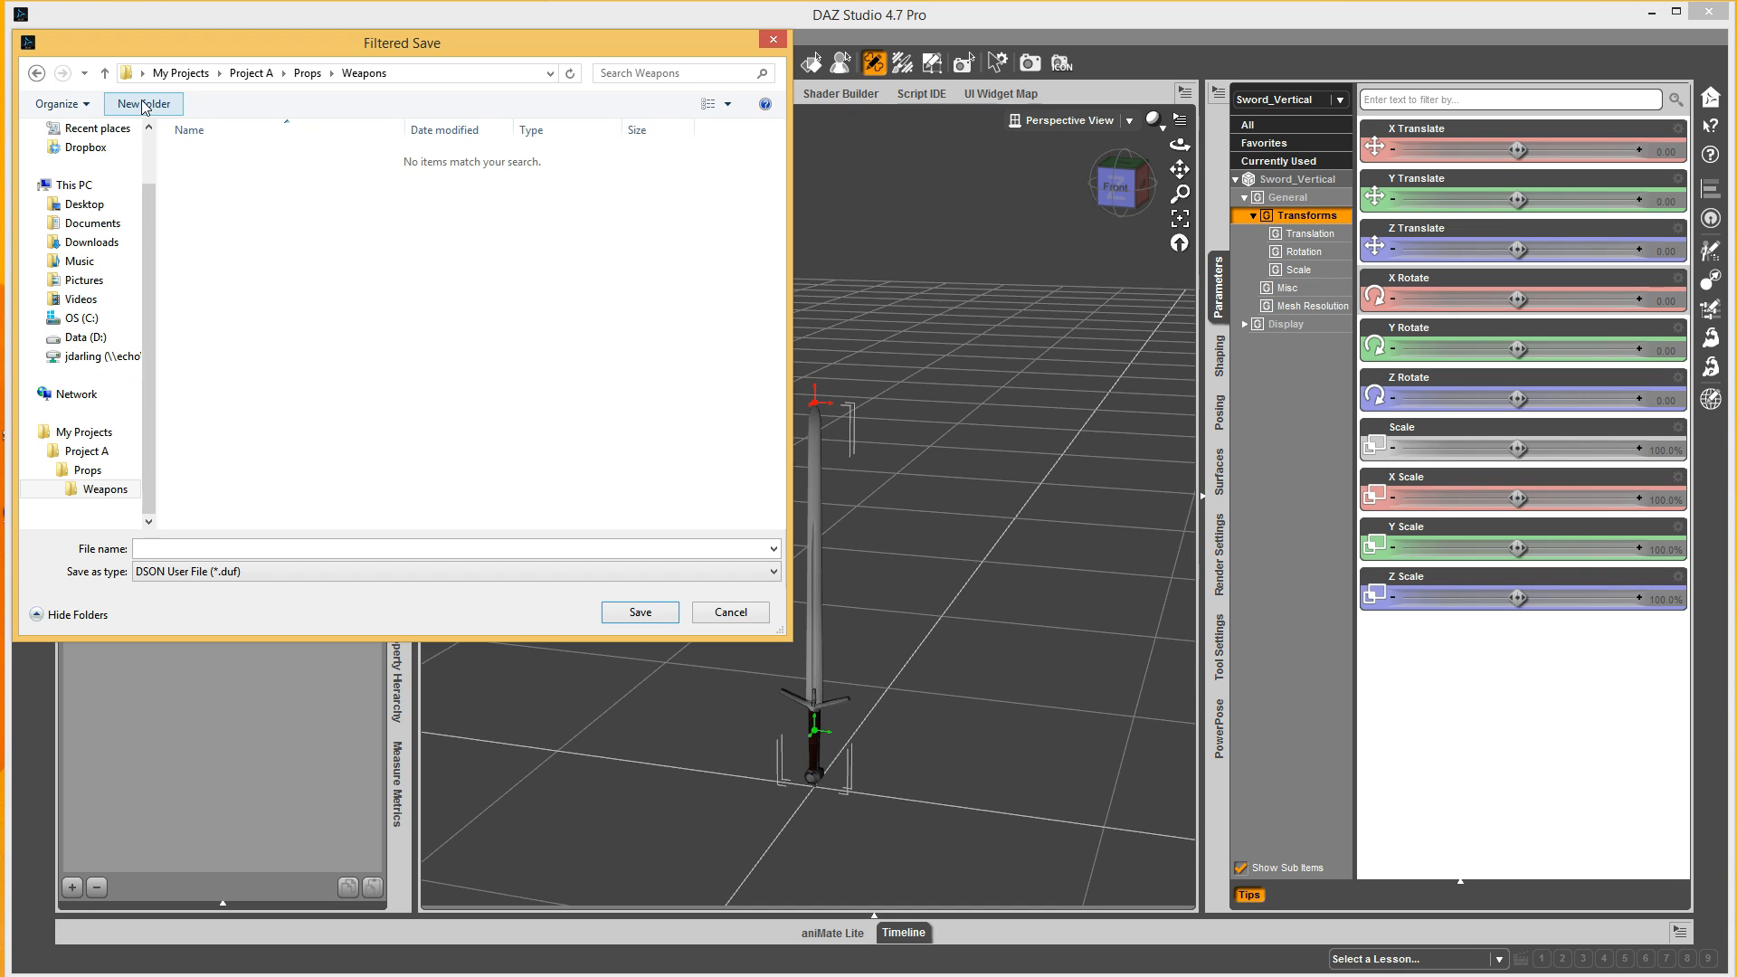
click(144, 104)
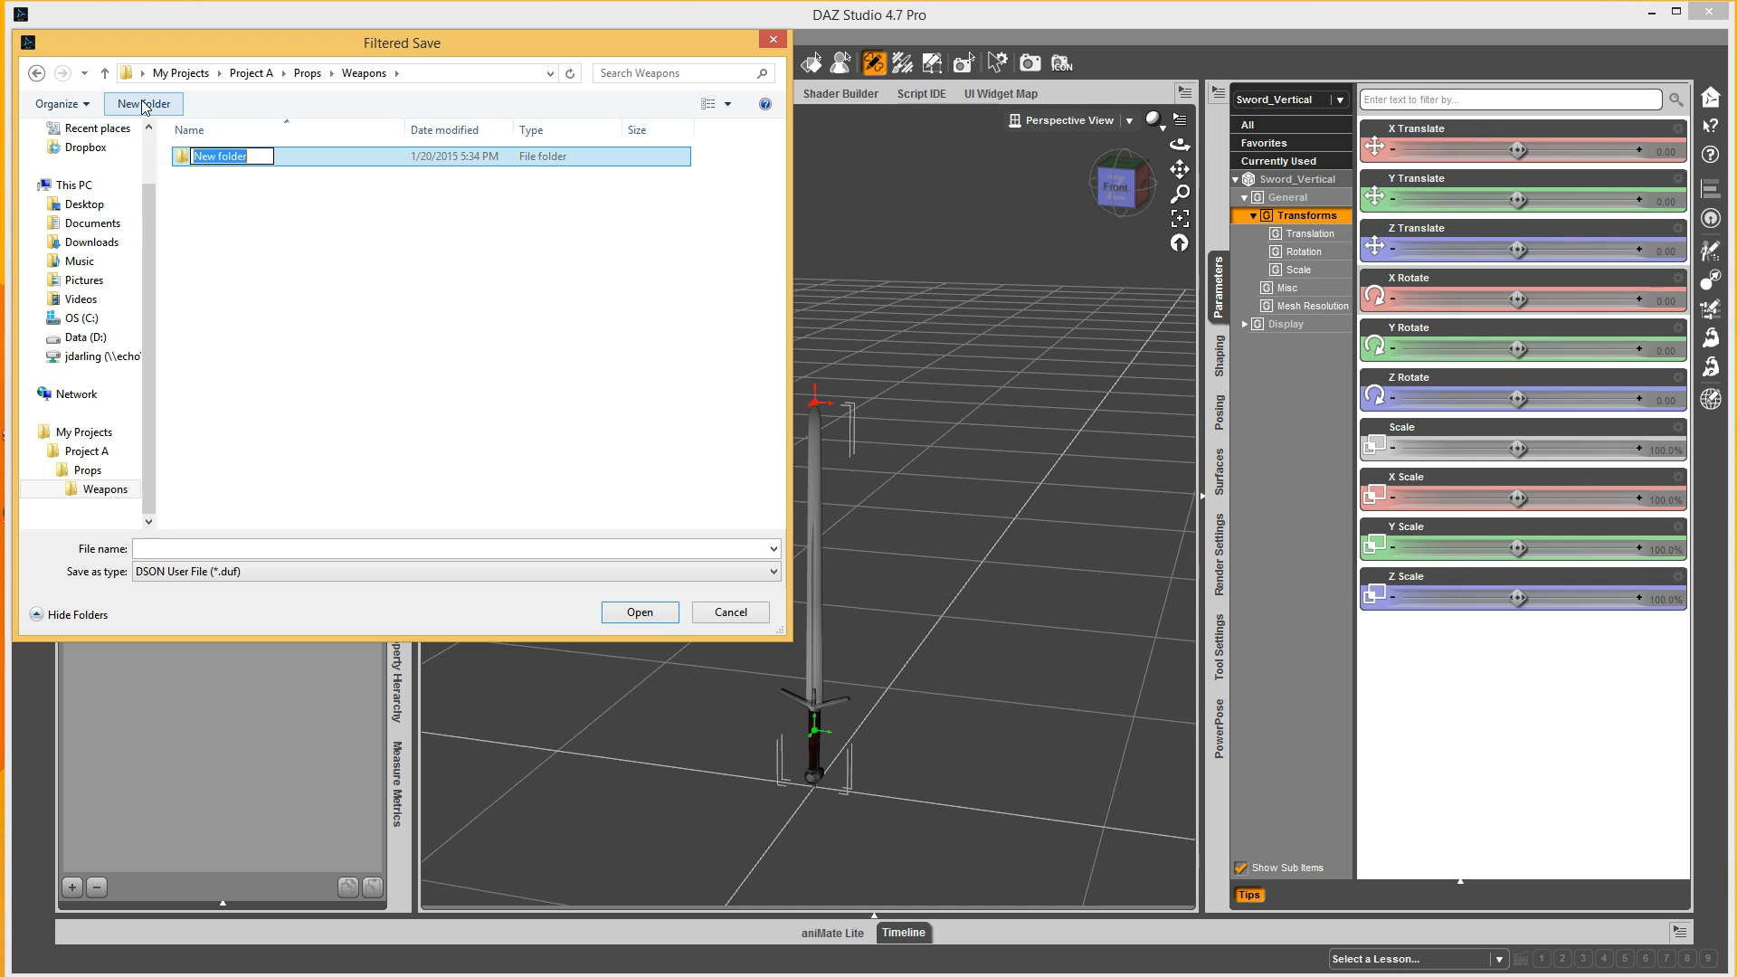
text(Really Cool Sword)
key(Return)
key(Return)
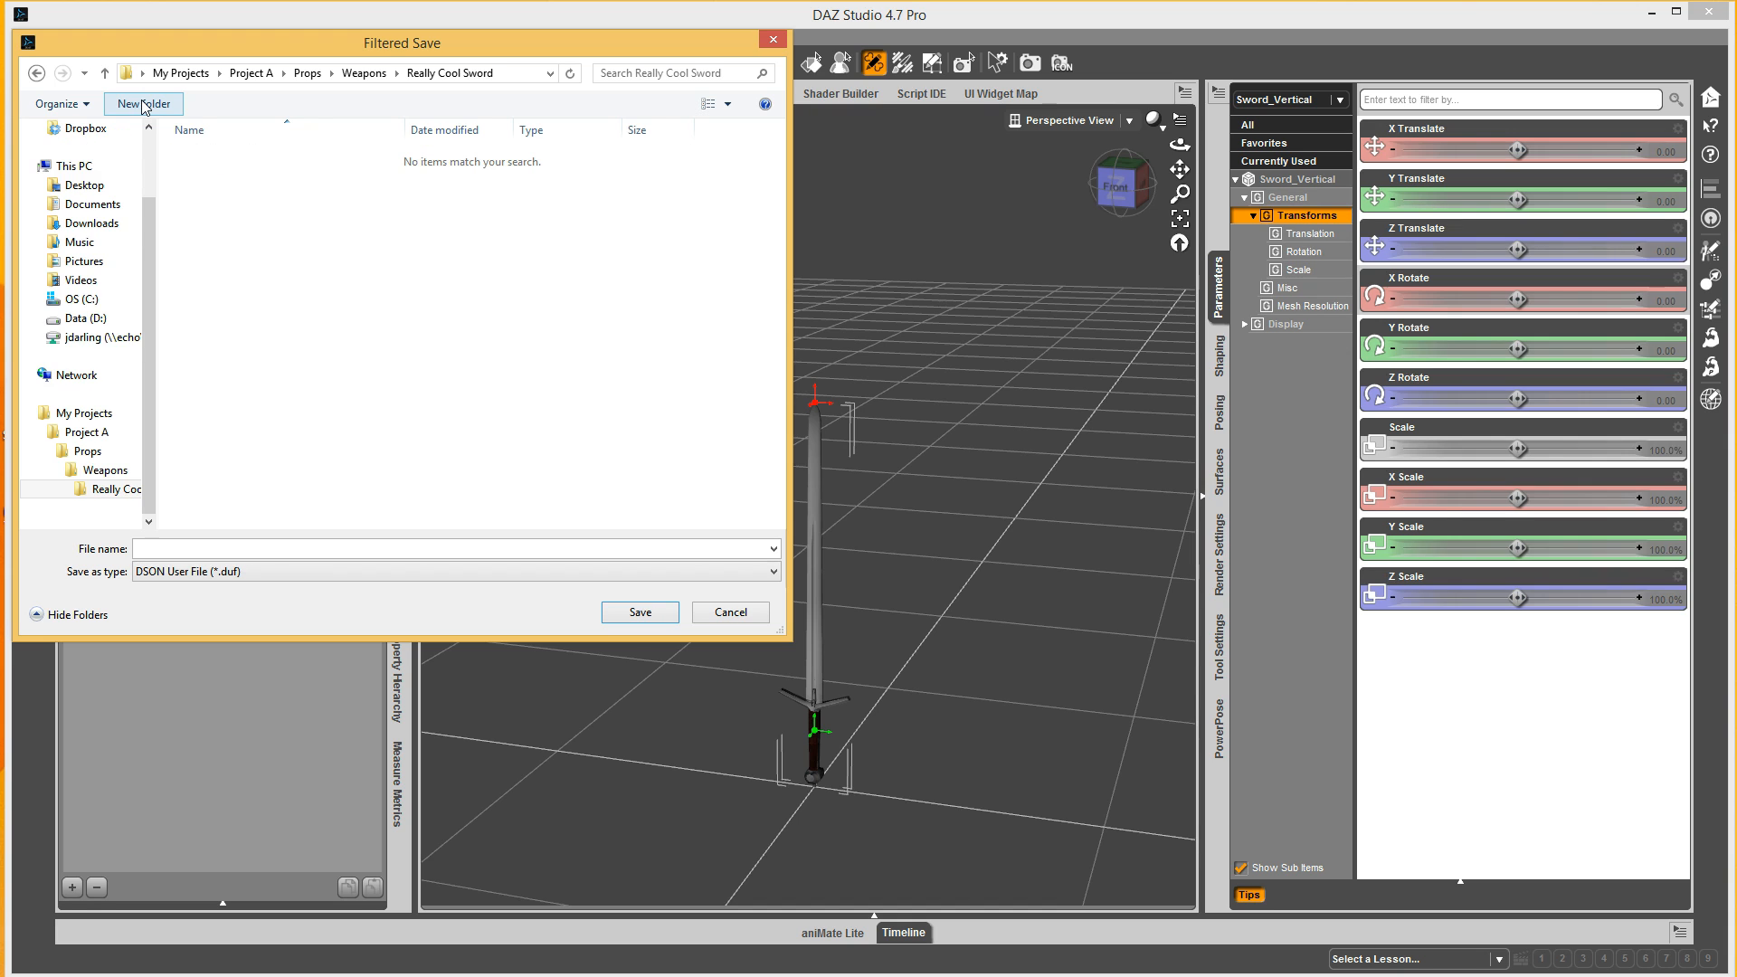
Name the asset file Really Cool Sword and save it as a DSON User File in the new folder.
click(281, 545)
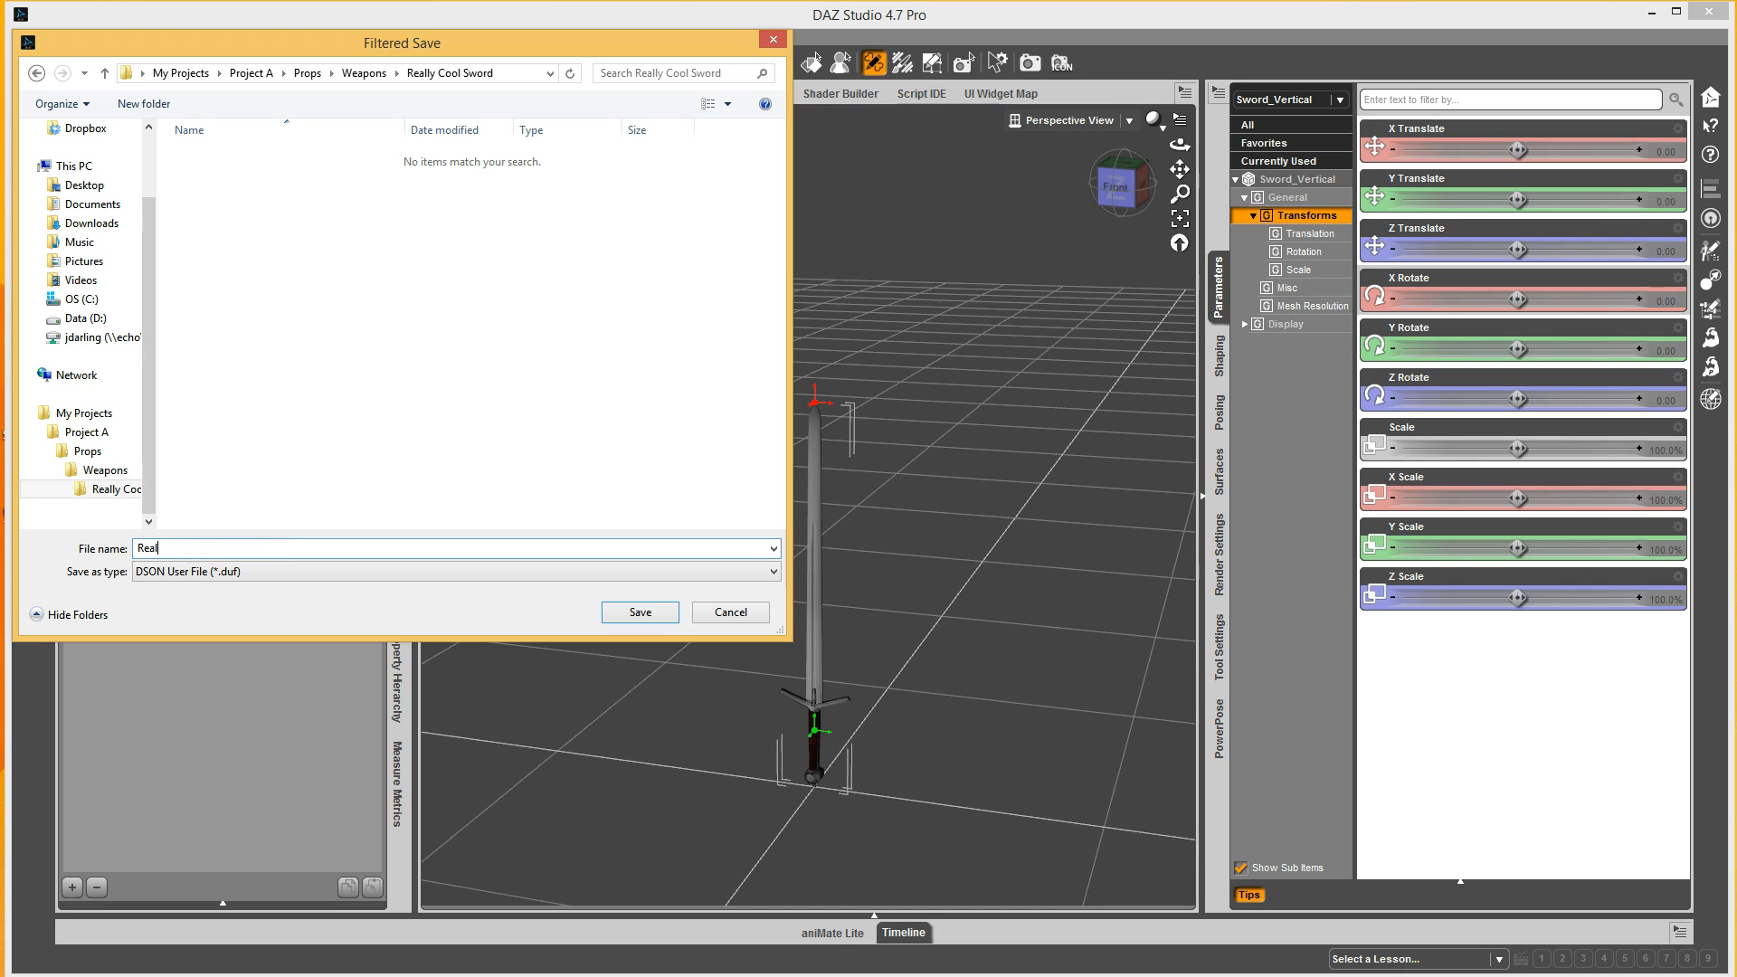
text(Really Cool Sword)
key(Return)
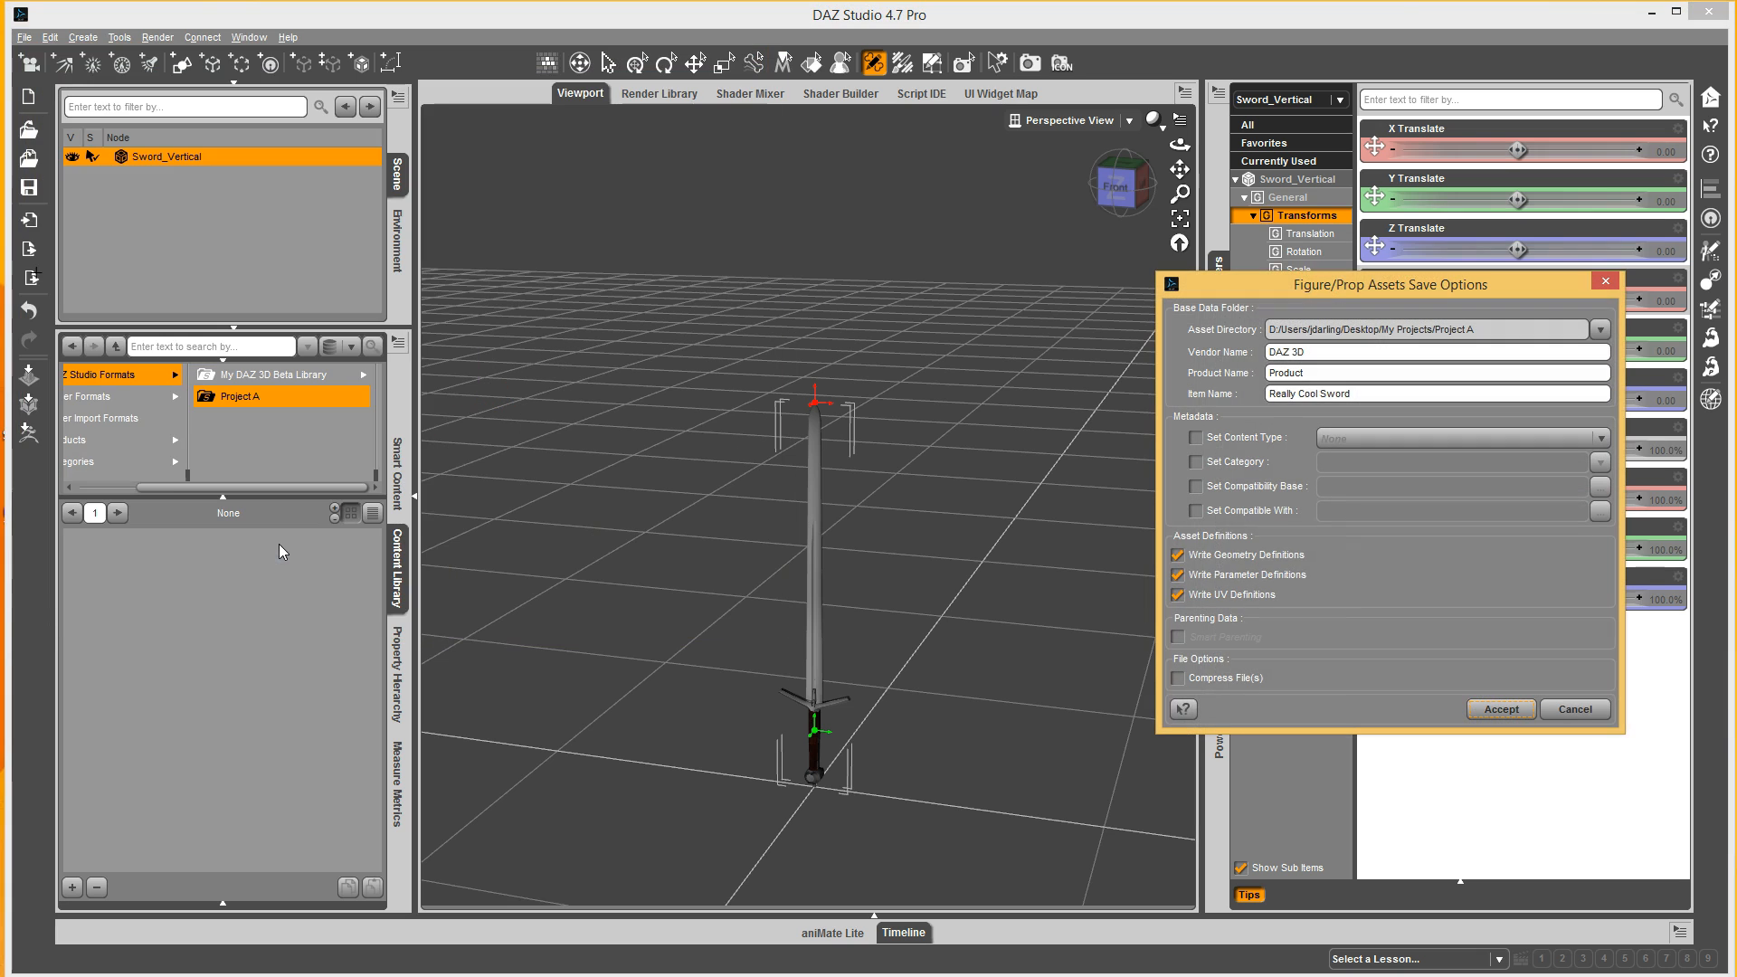
Set the asset's product name to Really Cool Sword and shorten its item name to Sword.
drag(1409, 283, 802, 264)
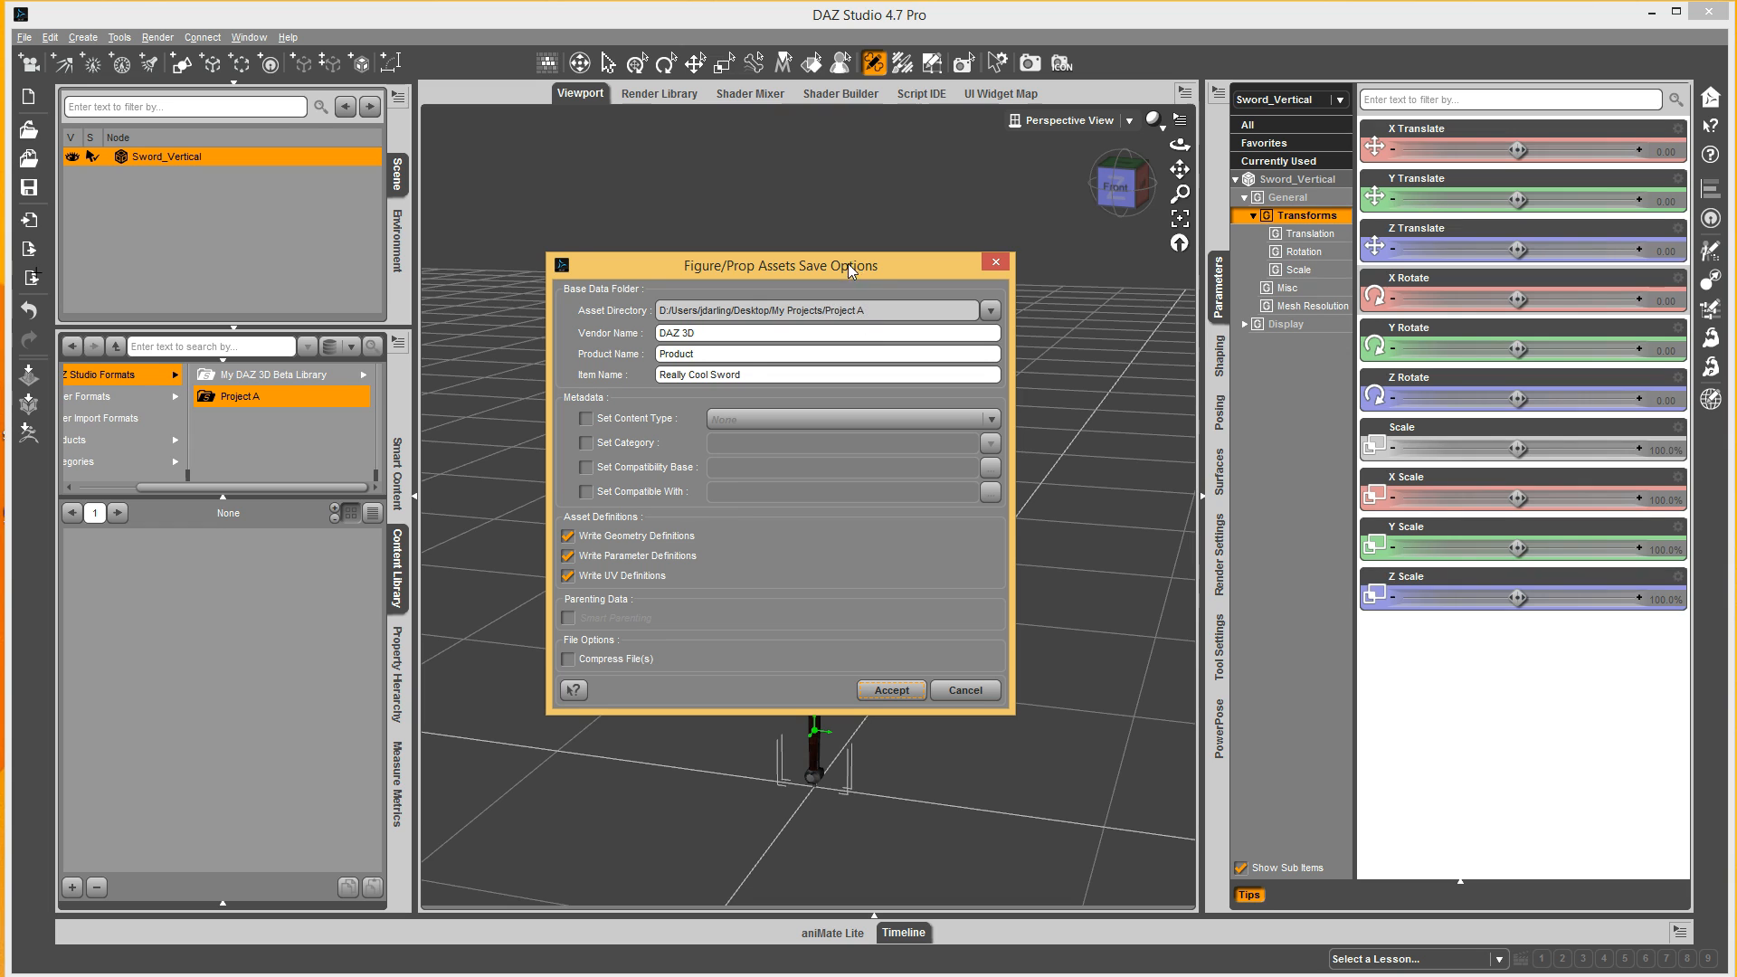
drag(841, 270, 855, 269)
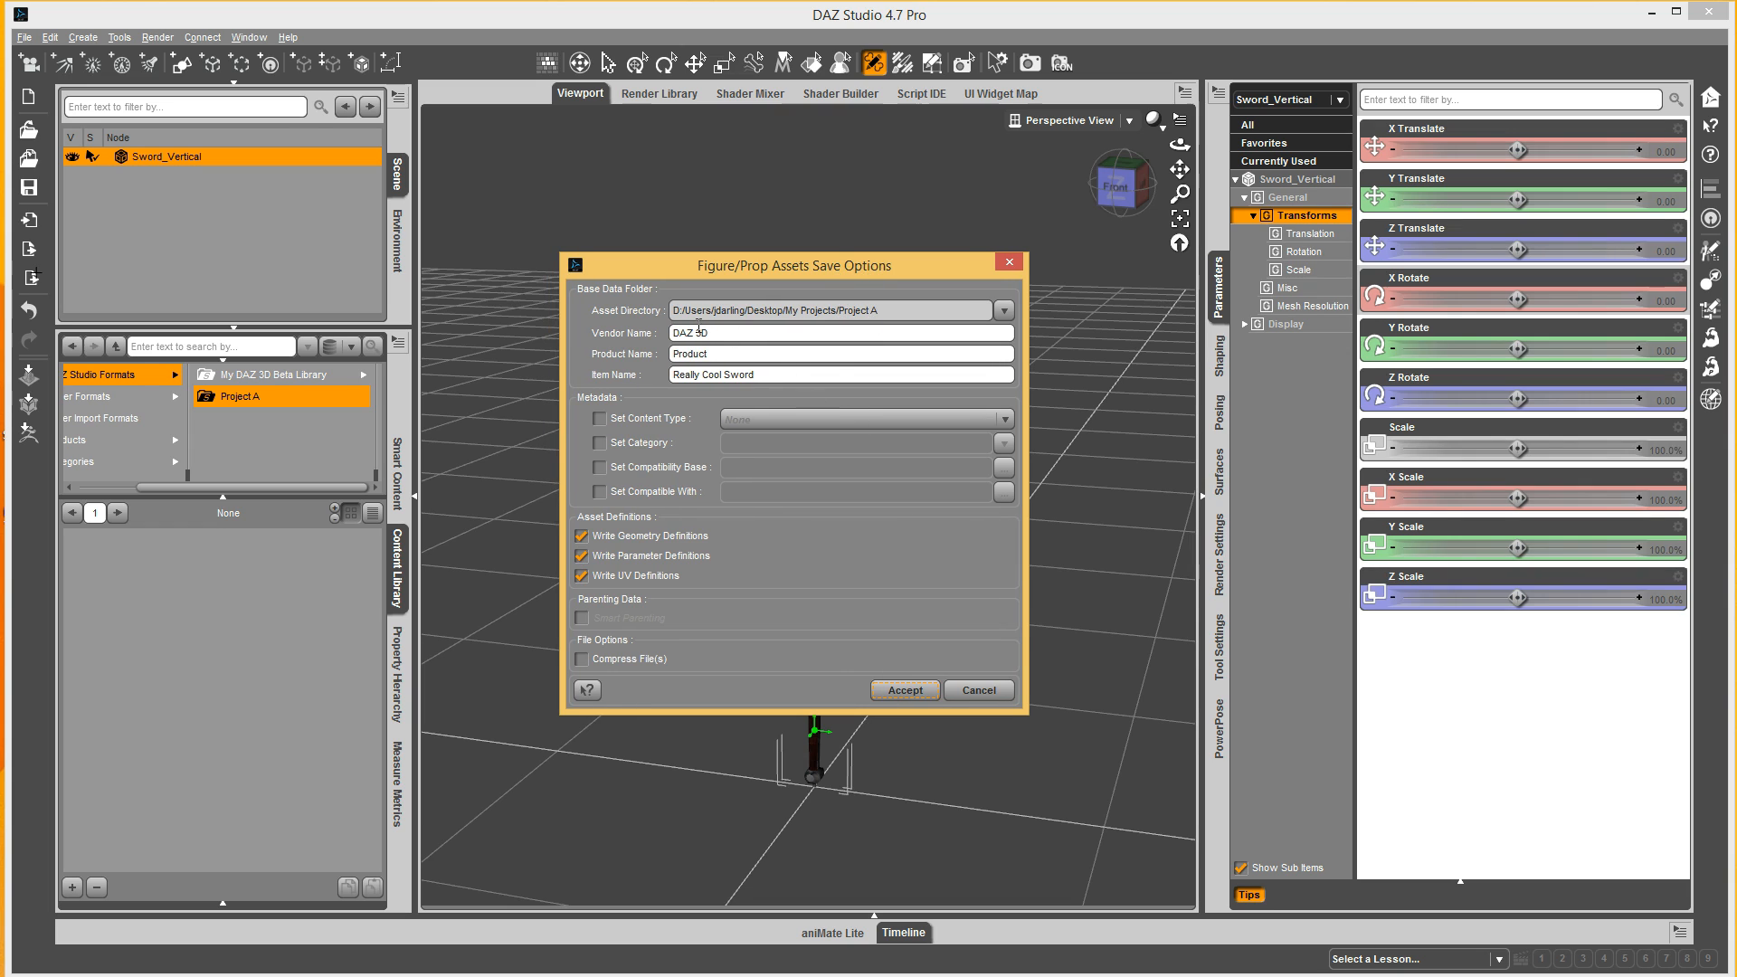
key(Tab)
key(ctrl+c)
key(shift+Tab)
key(ctrl+v)
drag(721, 374, 605, 373)
key(BackSpace)
key(Delete)
drag(802, 264, 1023, 302)
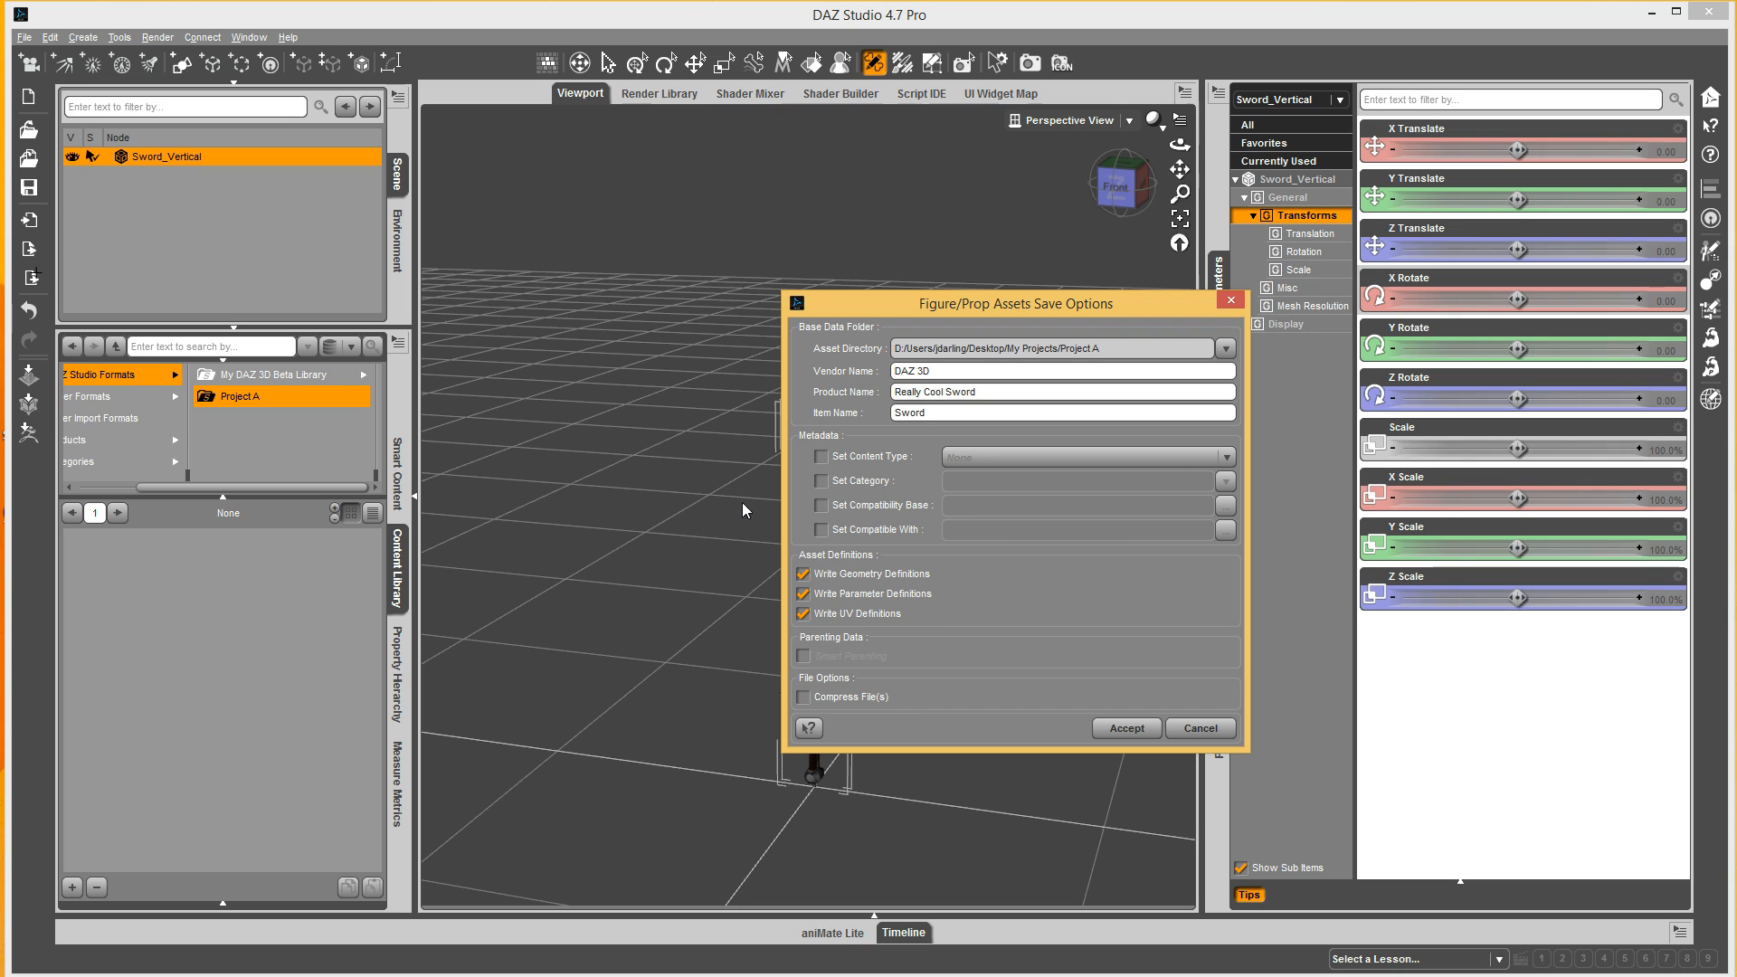
Enable the asset's content type, set it to Prop, and accept the Figure/Prop asset save options.
click(820, 457)
click(1008, 458)
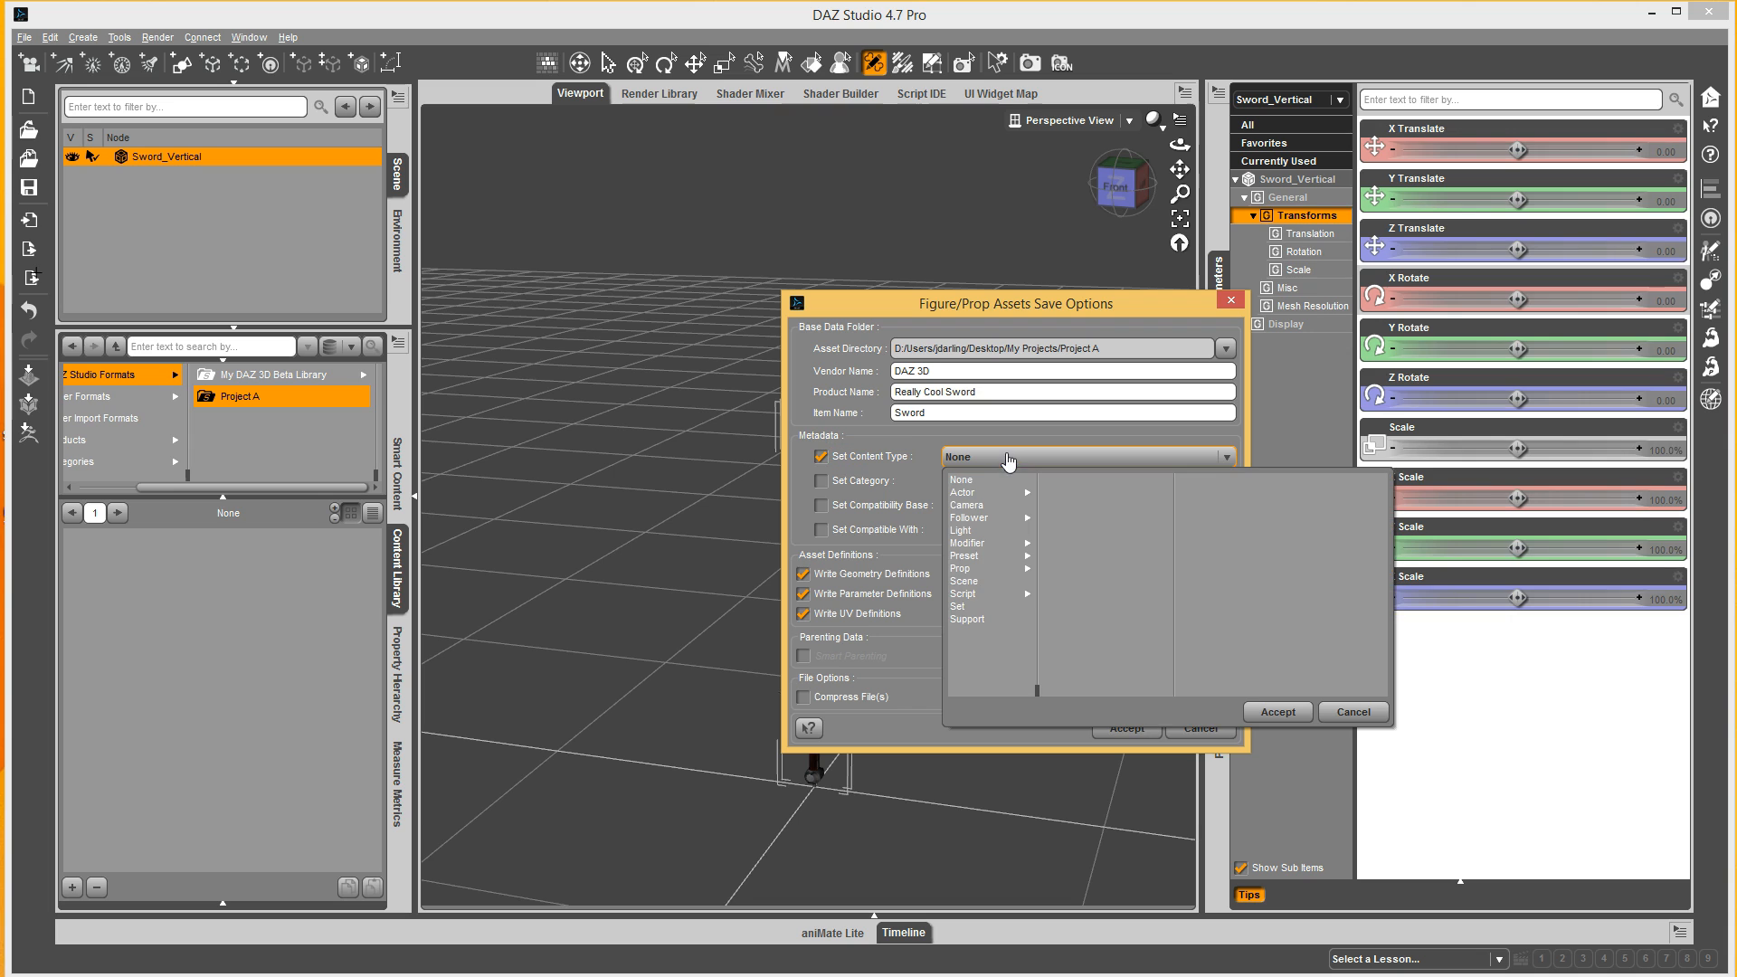
click(975, 569)
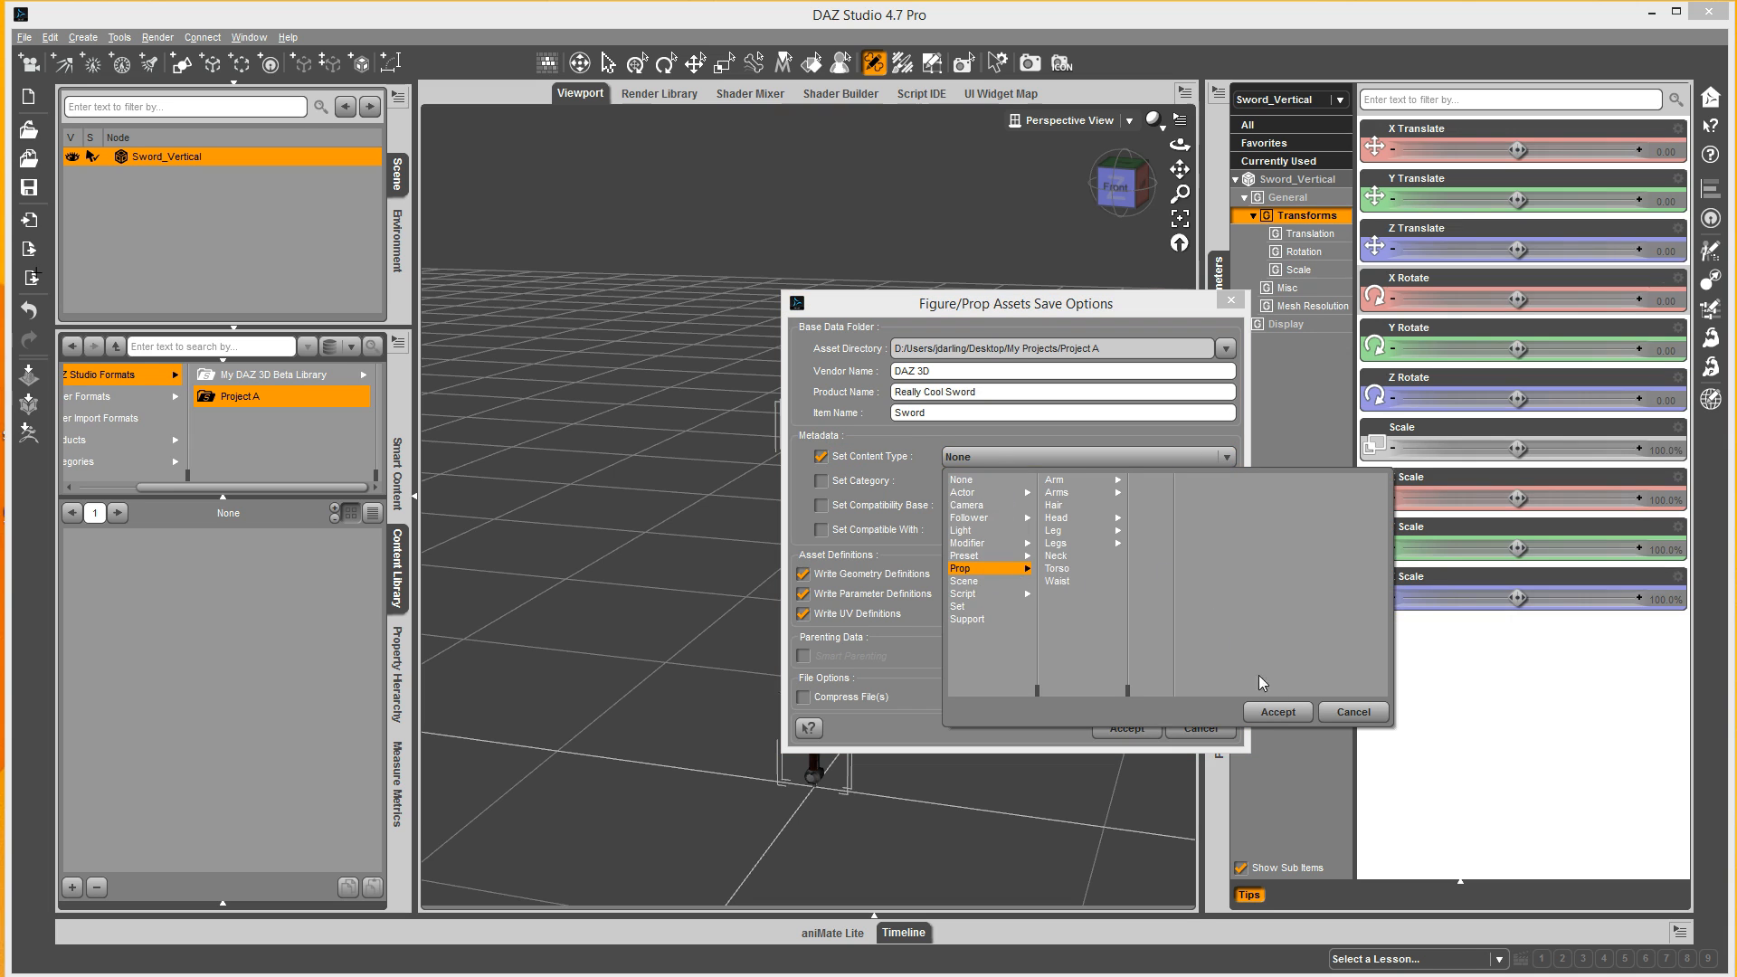
click(1277, 708)
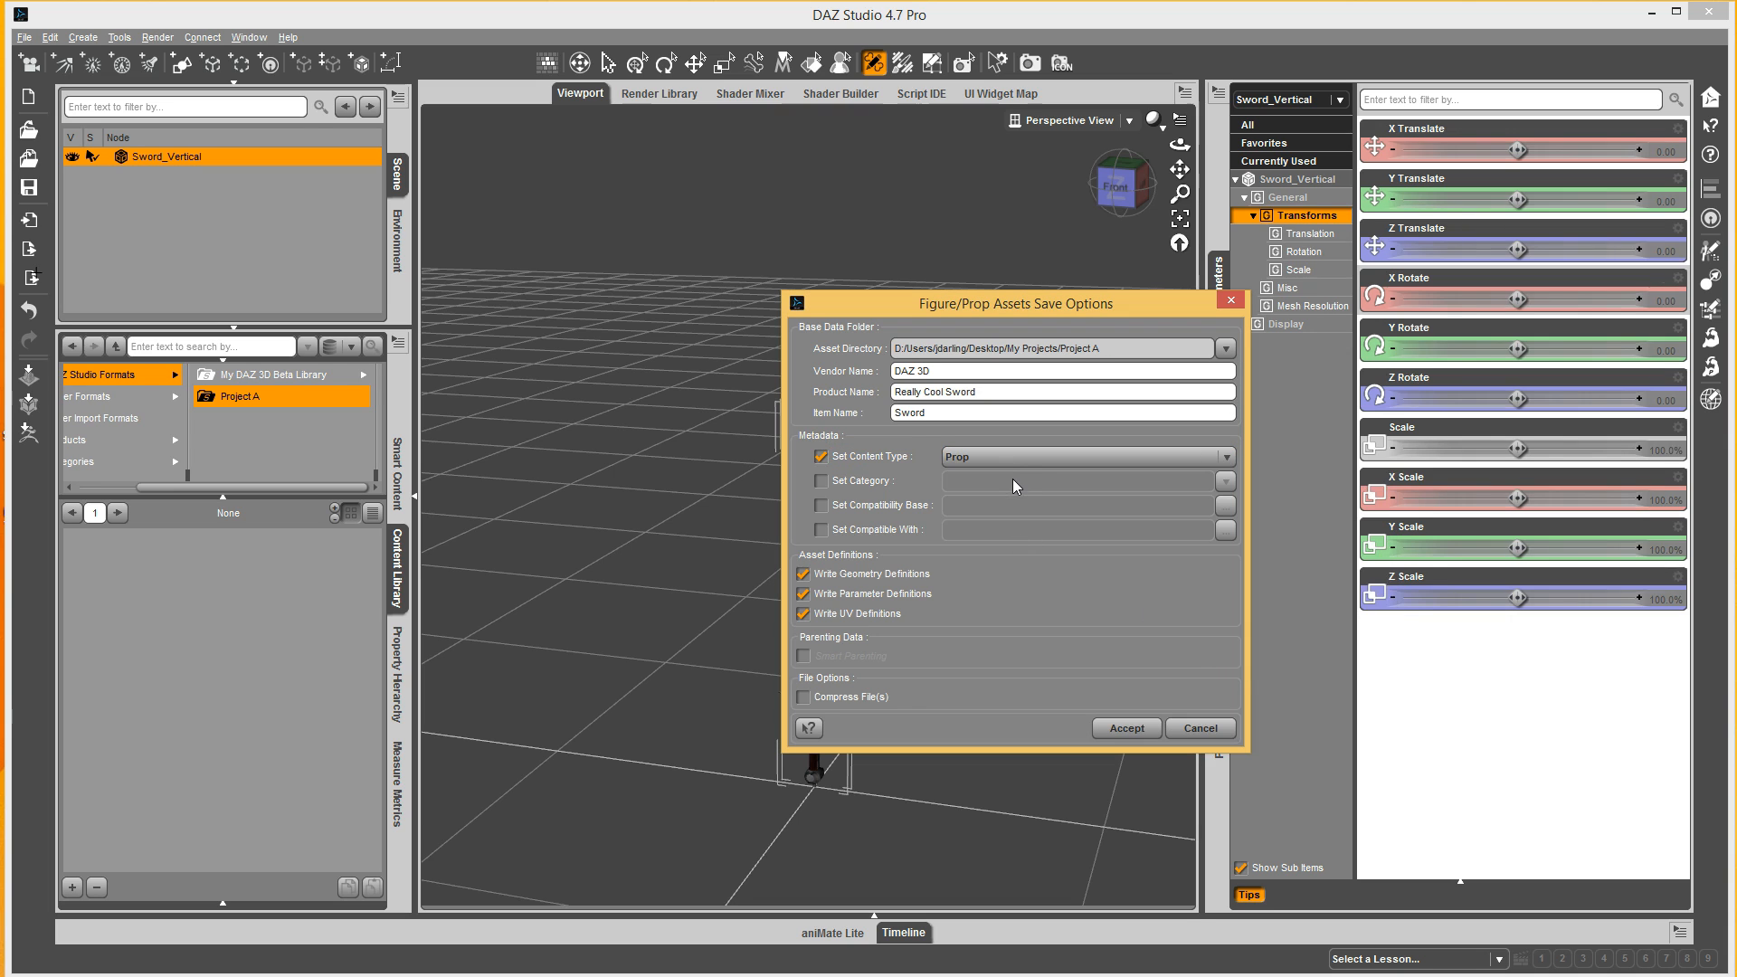
click(1127, 728)
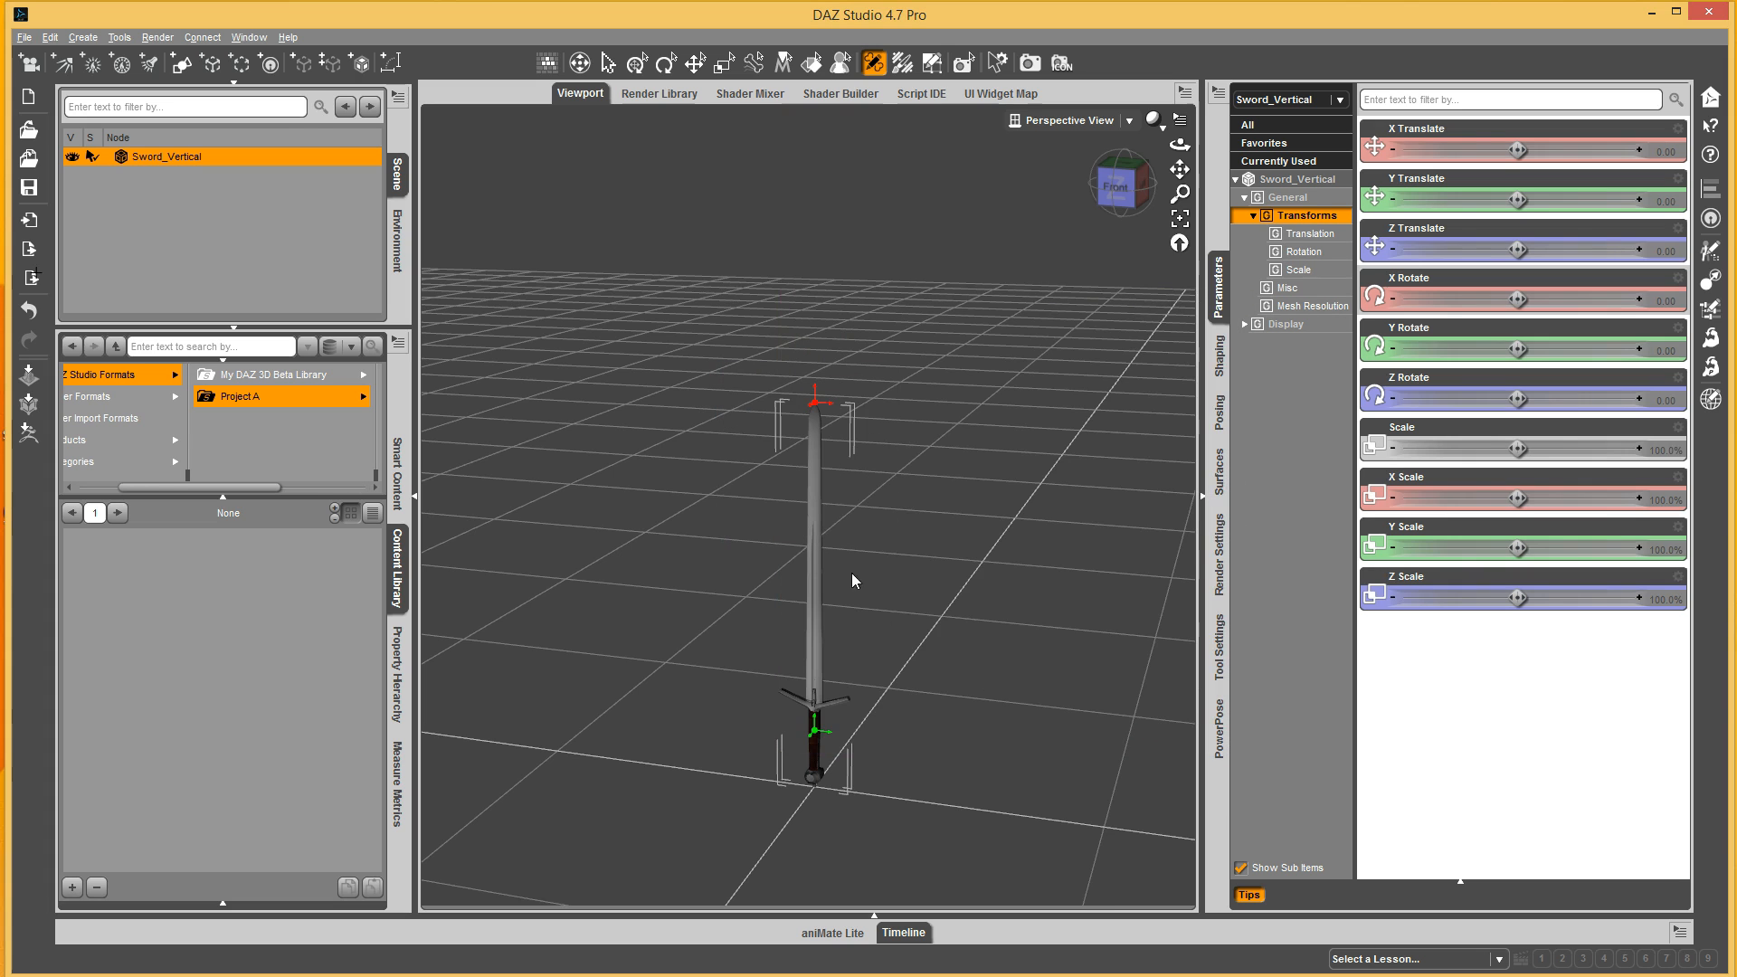
Start a new scene without saving the current one, and load and select the sword asset from Project A's Props/Weapons/Really Cool Sword folder.
click(29, 98)
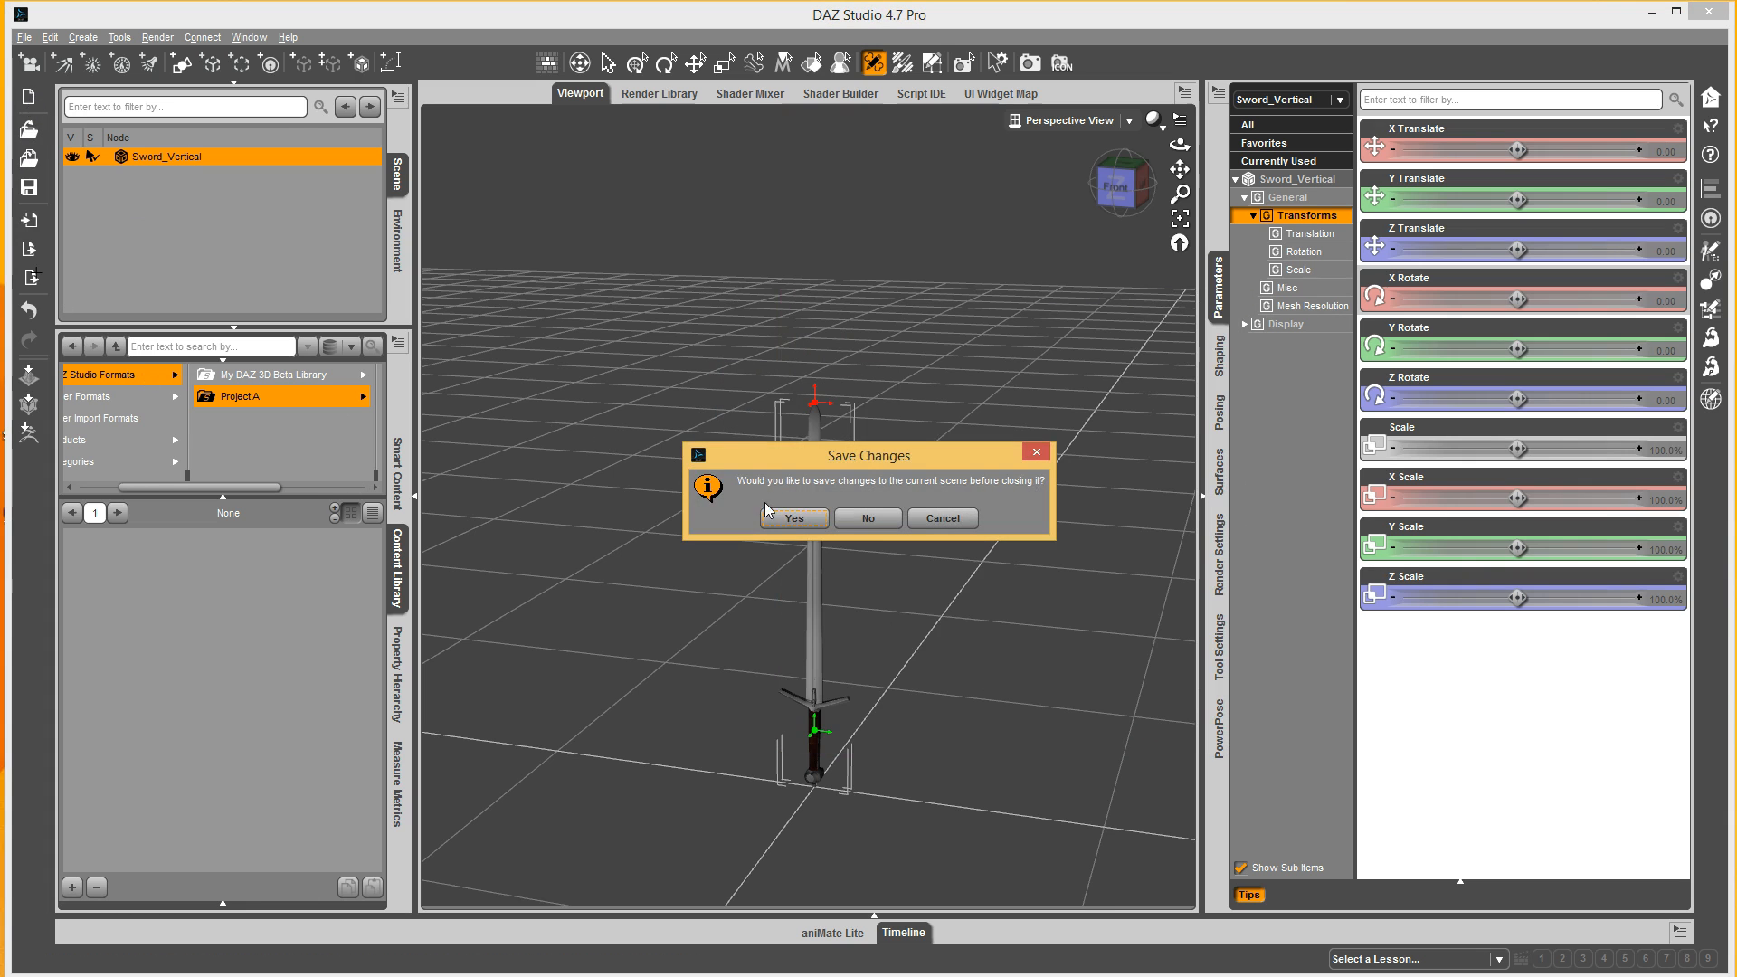
click(867, 518)
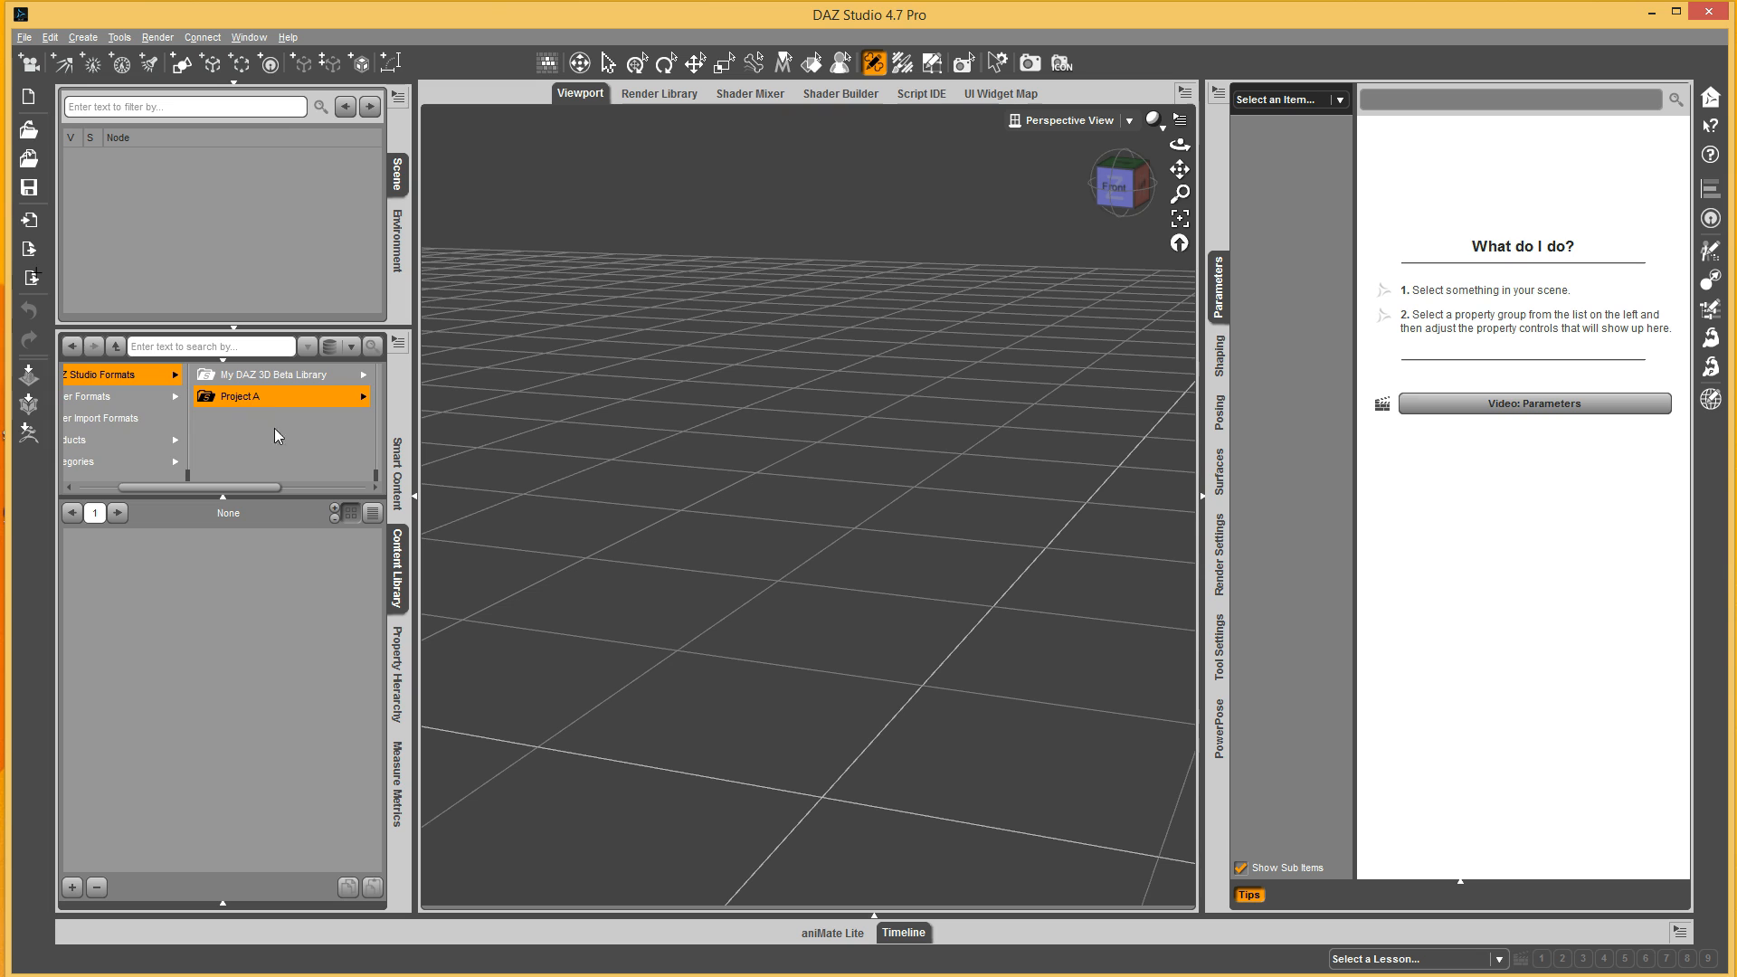
click(317, 486)
click(331, 376)
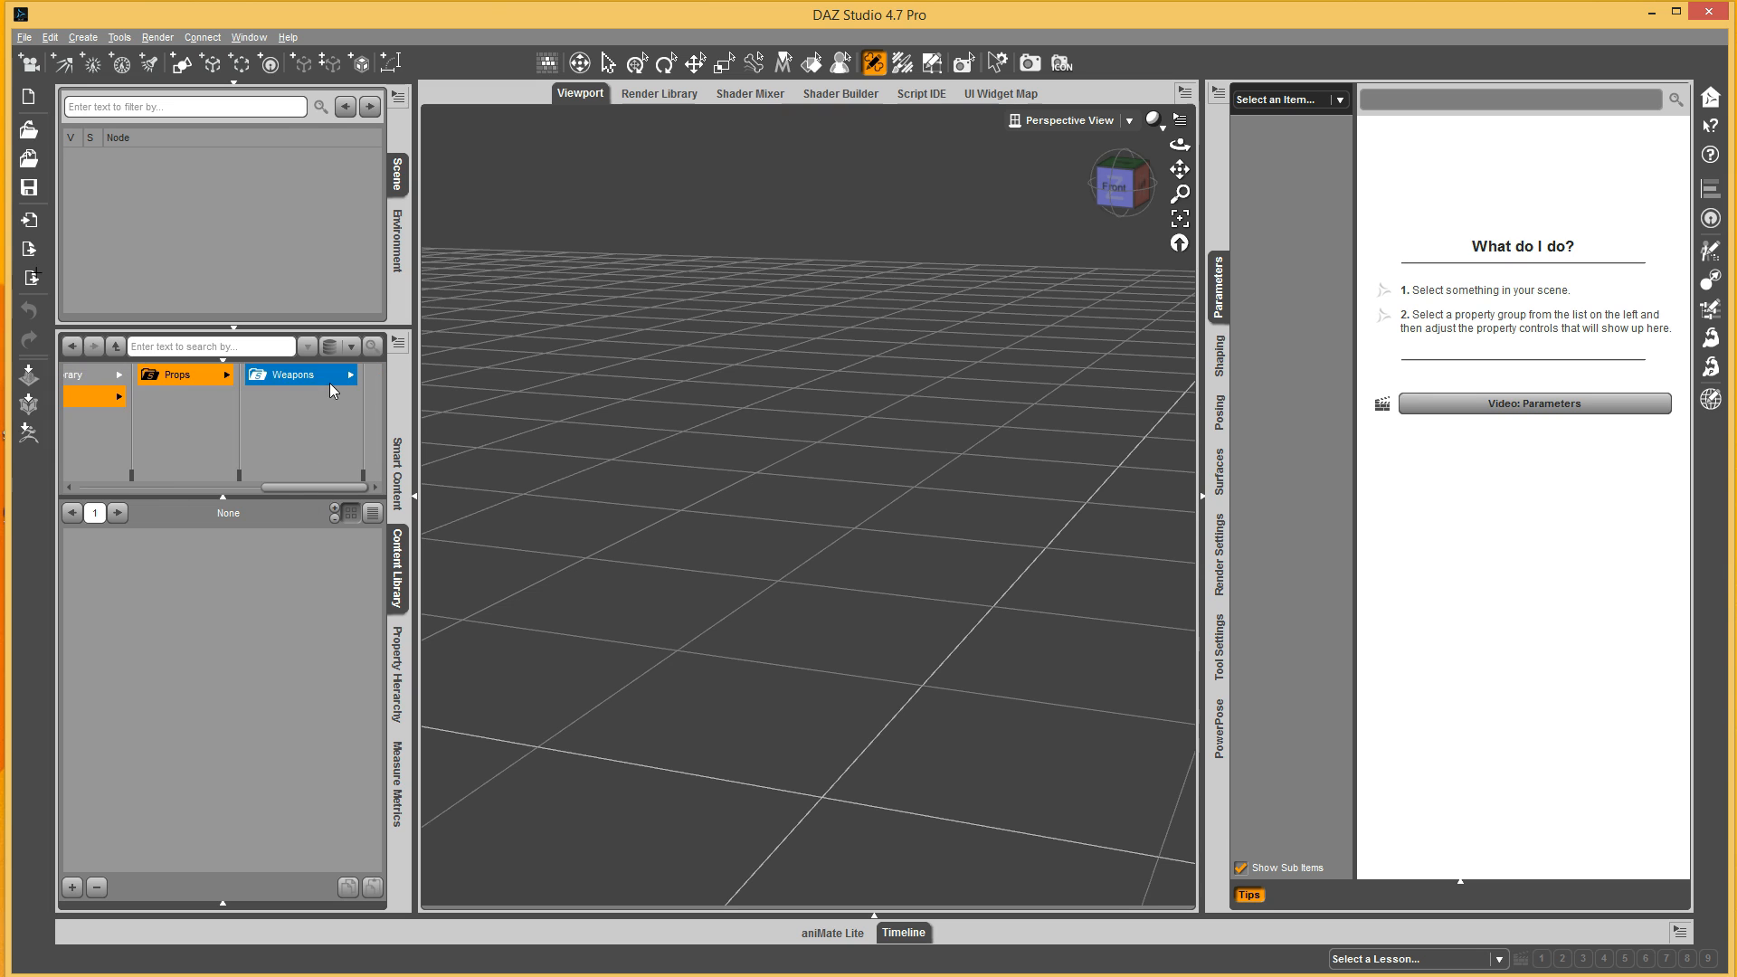
click(318, 378)
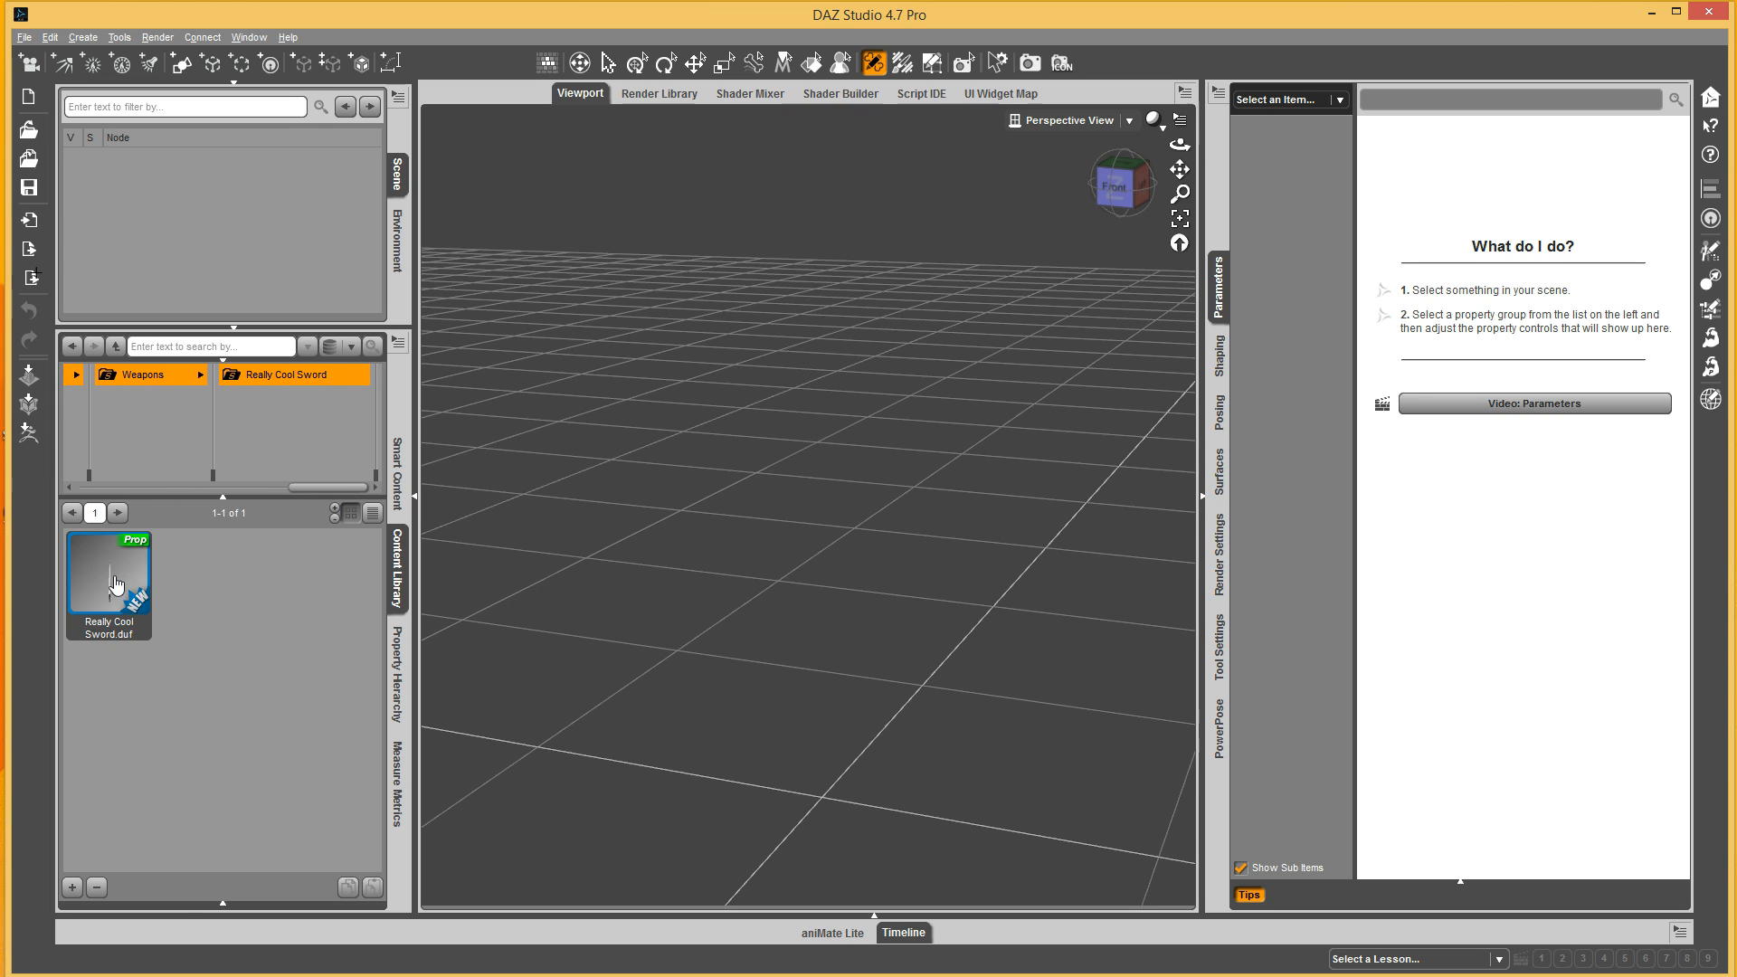
double_click(116, 584)
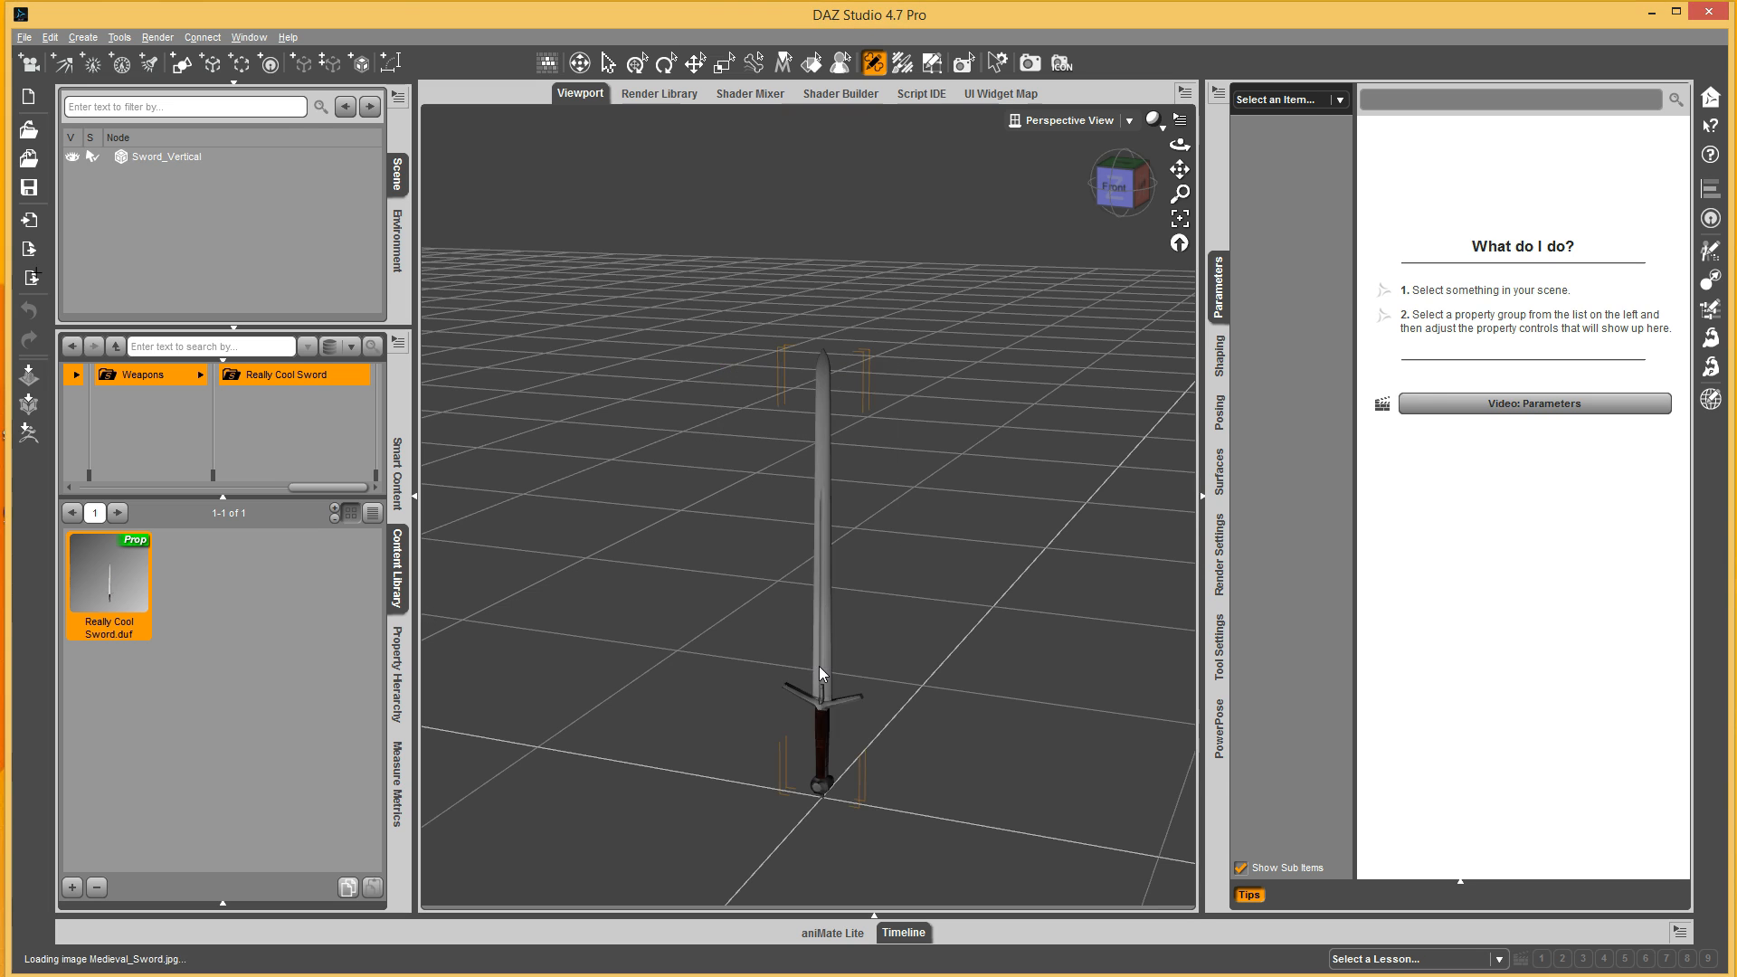
click(820, 670)
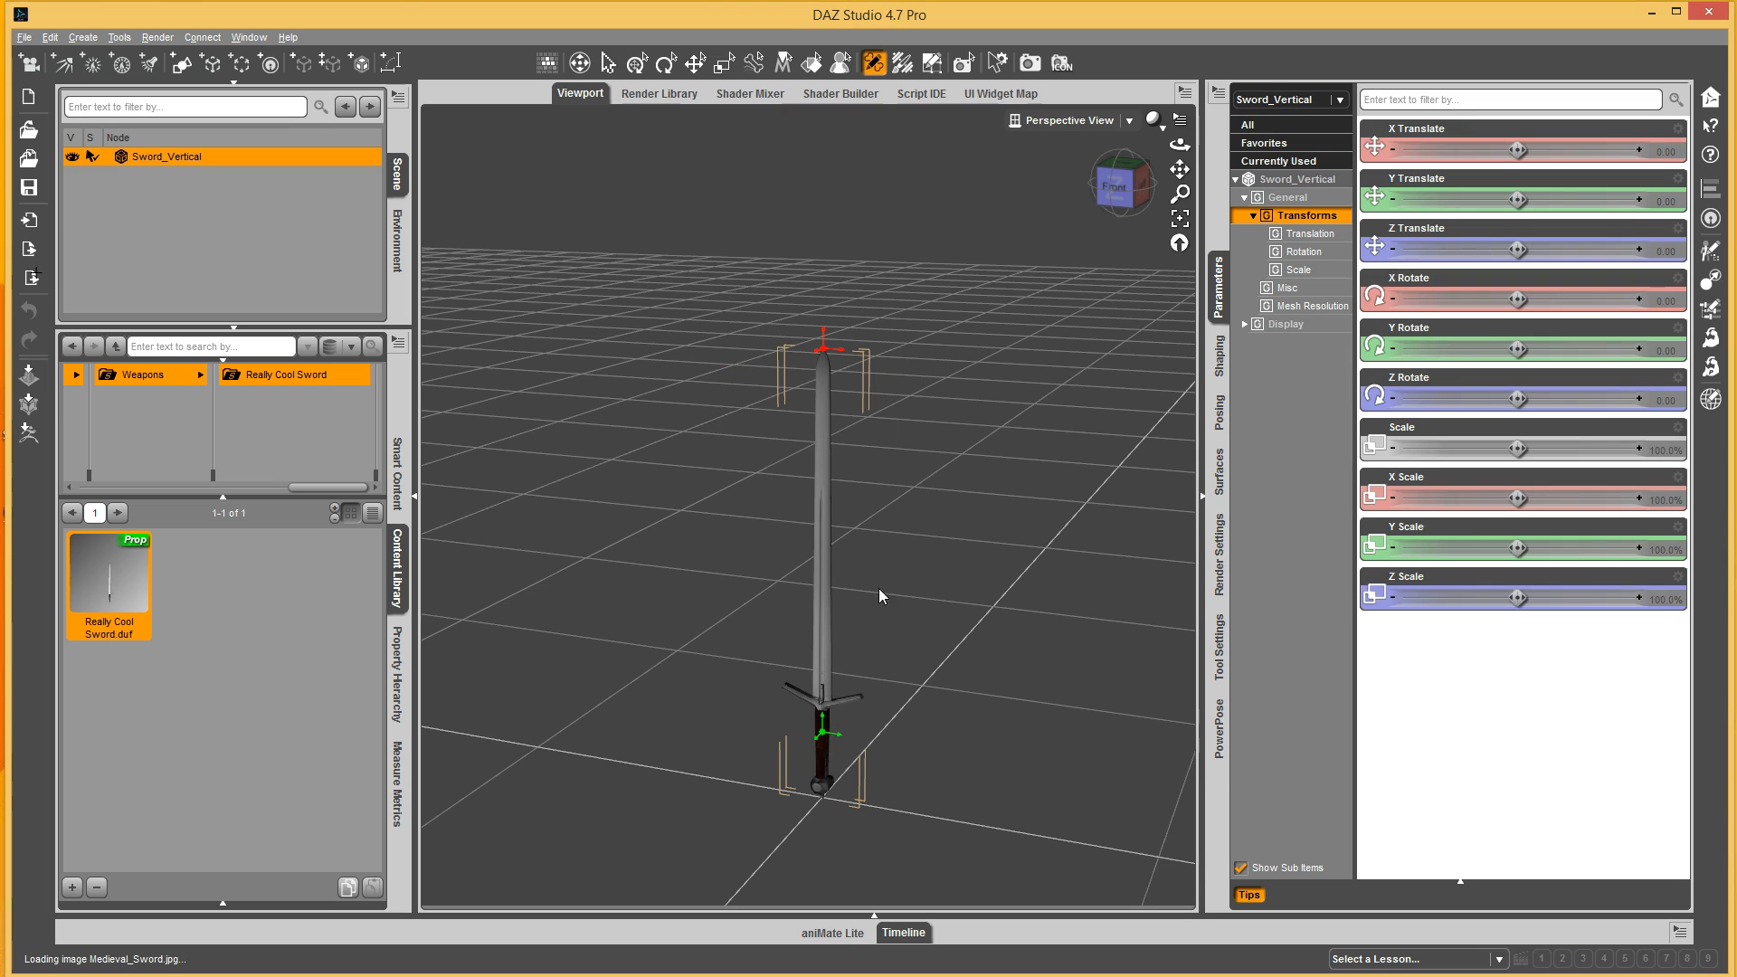